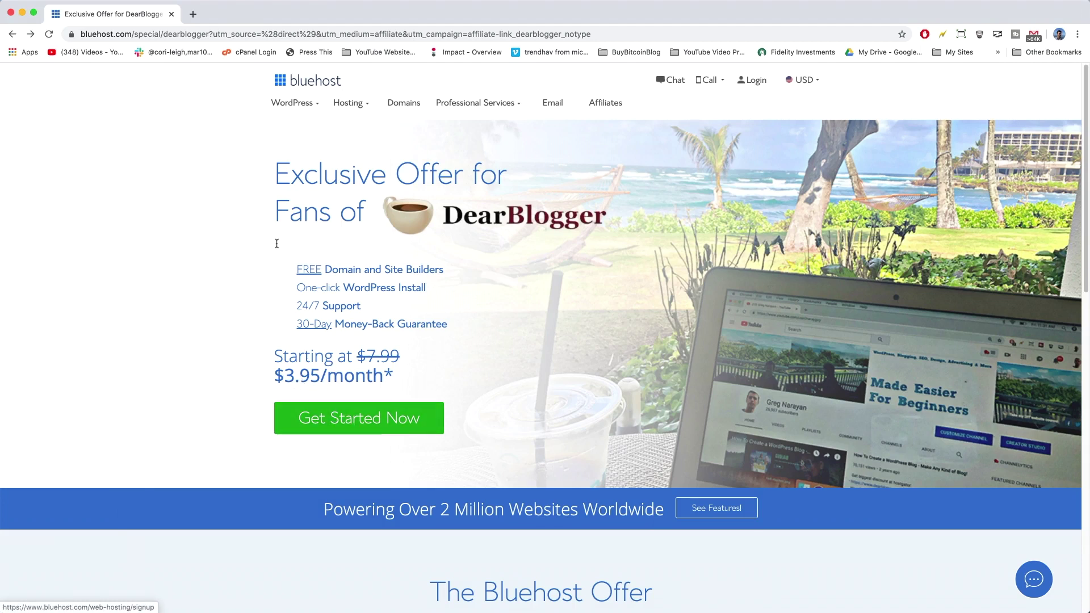
# Open the WordPress Hosting page from the WordPress menu to see the hosting plans
pyautogui.moveTo(306, 107)
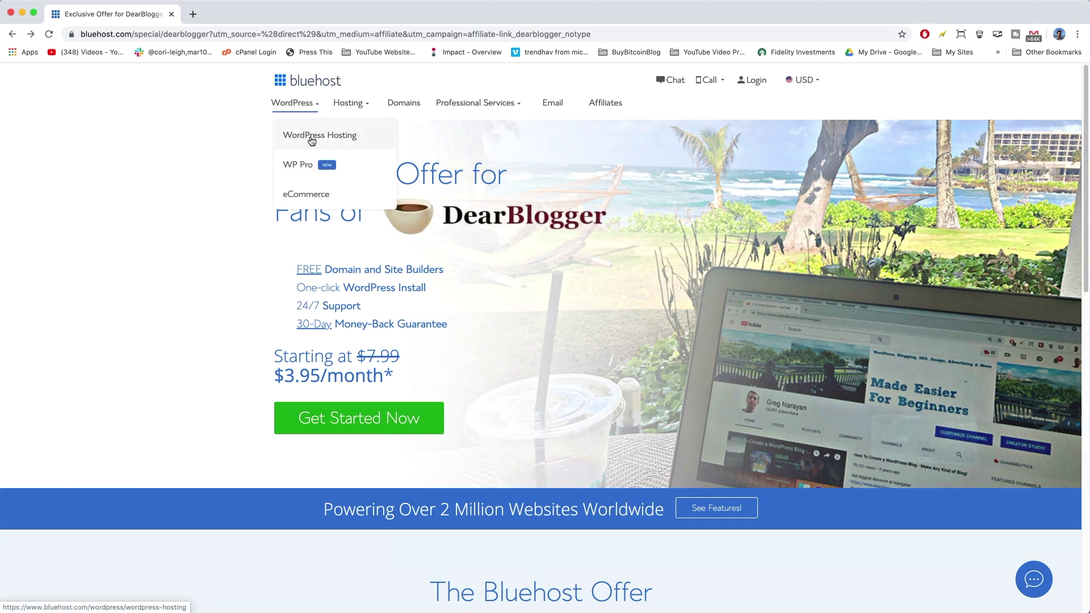
pyautogui.click(312, 139)
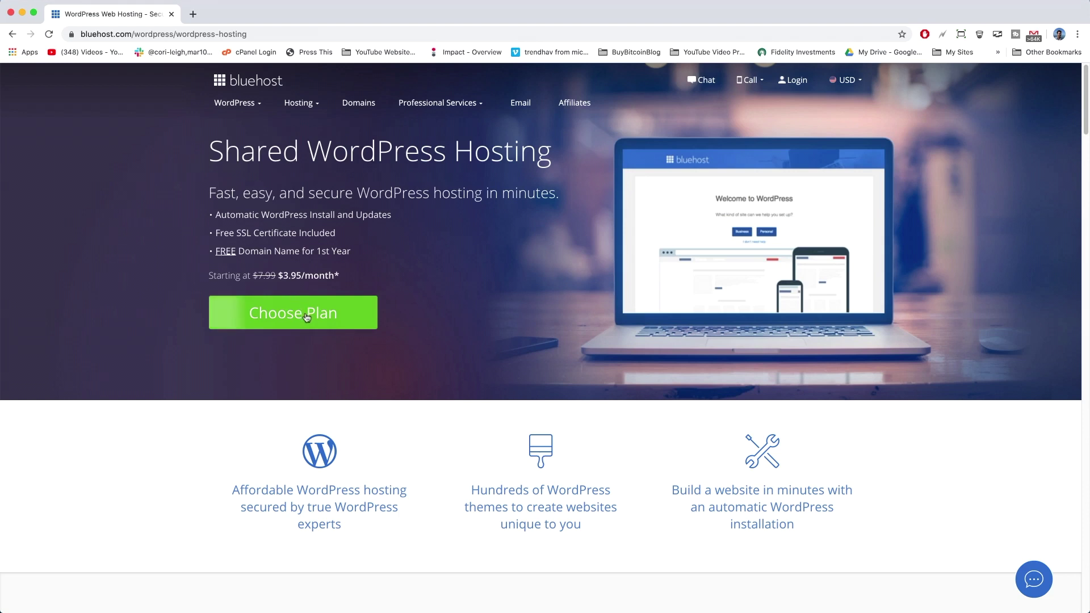
pyautogui.click(306, 318)
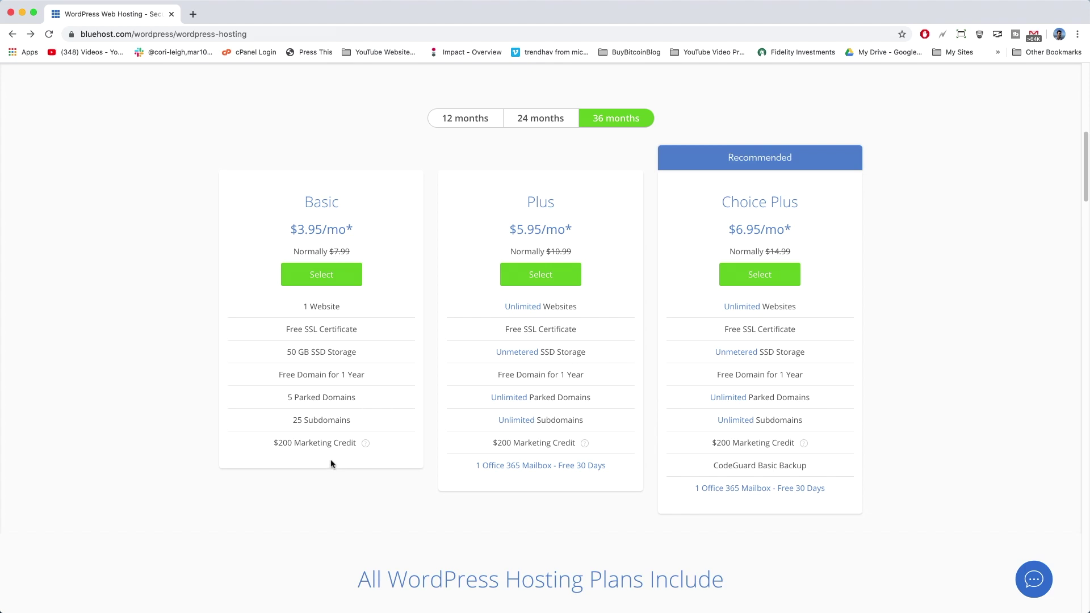
pyautogui.moveTo(364, 449)
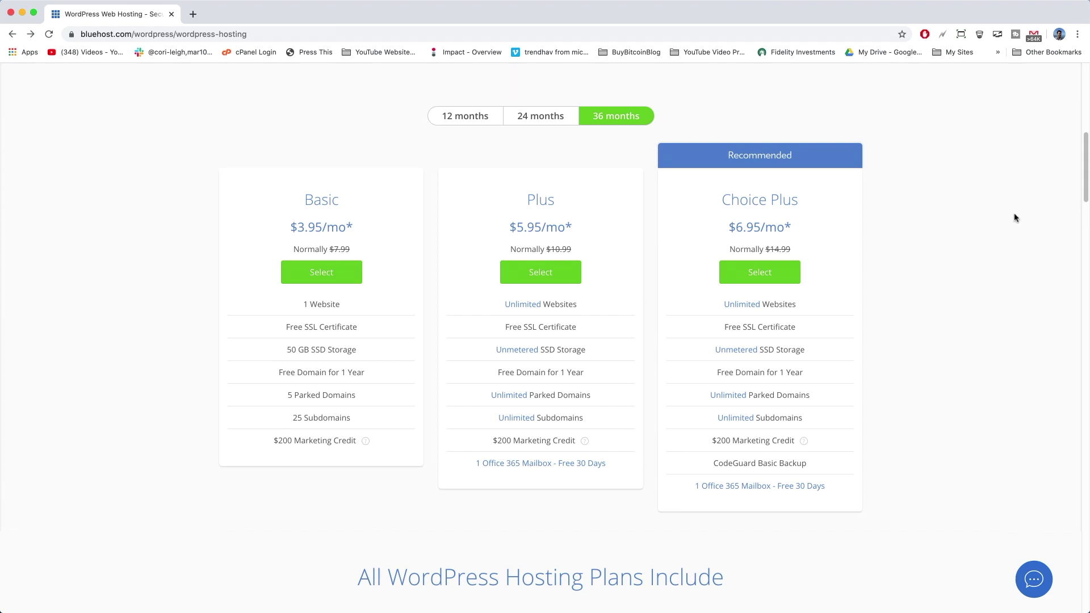
pyautogui.scroll(-3, 1015, 218)
pyautogui.scroll(-1, 1015, 217)
pyautogui.scroll(-8, 1015, 217)
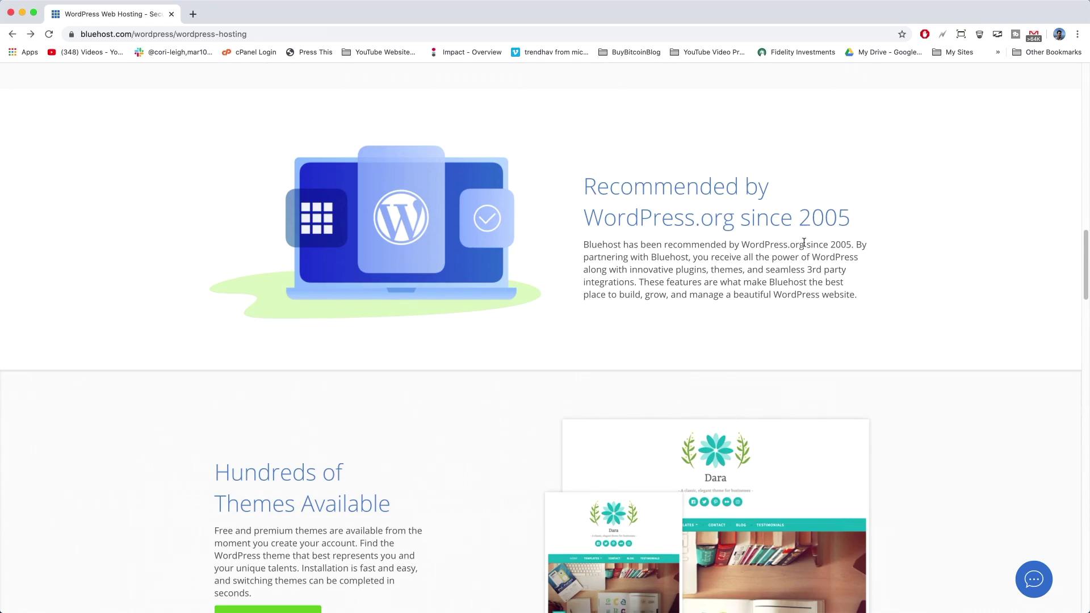
pyautogui.scroll(-1, 802, 312)
pyautogui.scroll(10, 497, 320)
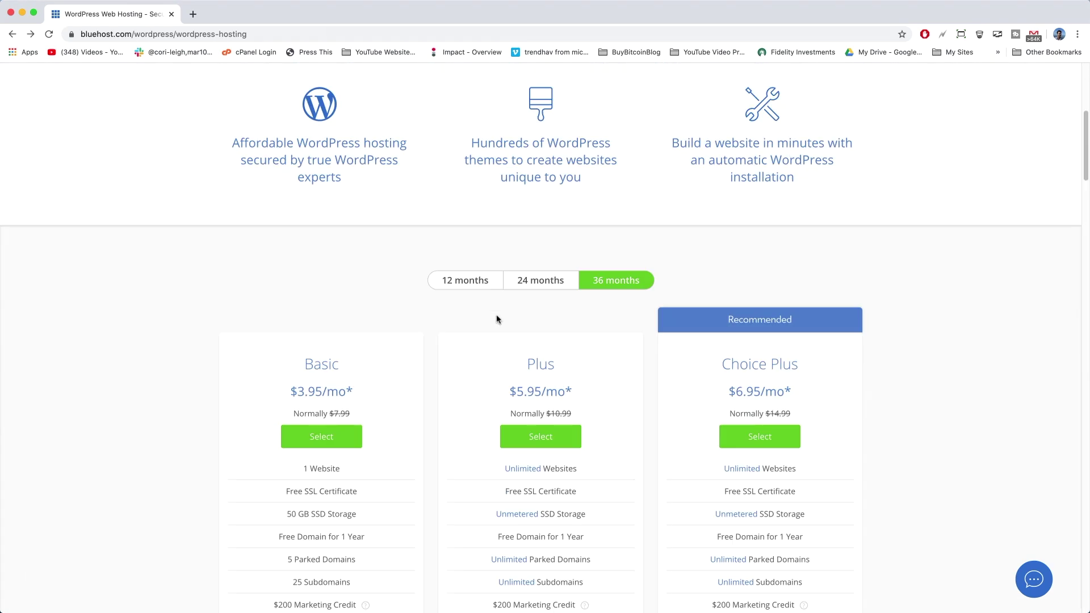
pyautogui.scroll(-1, 497, 320)
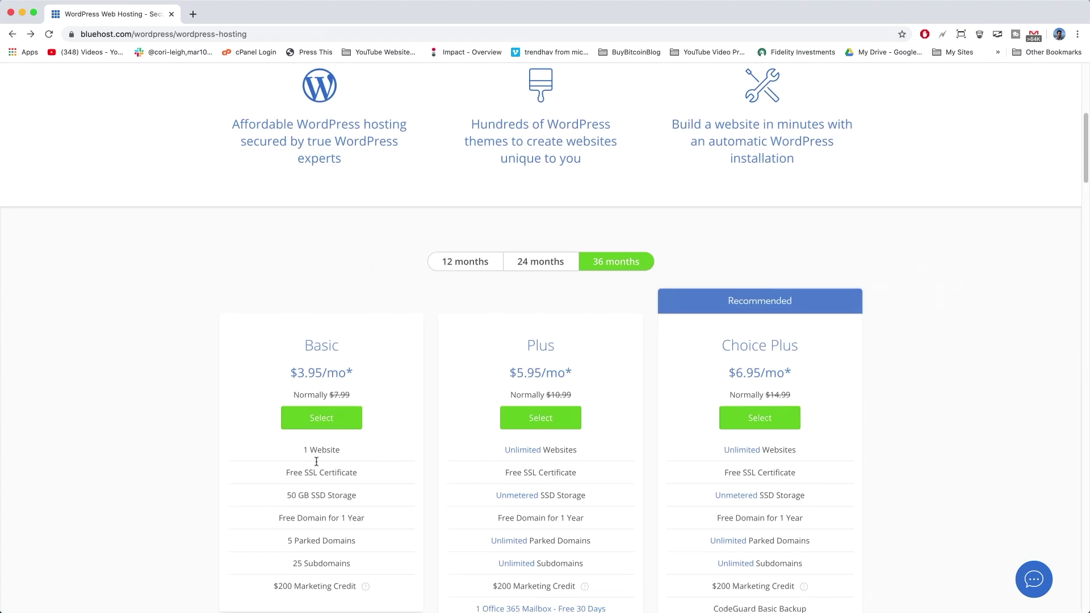
# Select the Basic plan and enter the desired domain name in the domain search
pyautogui.click(329, 430)
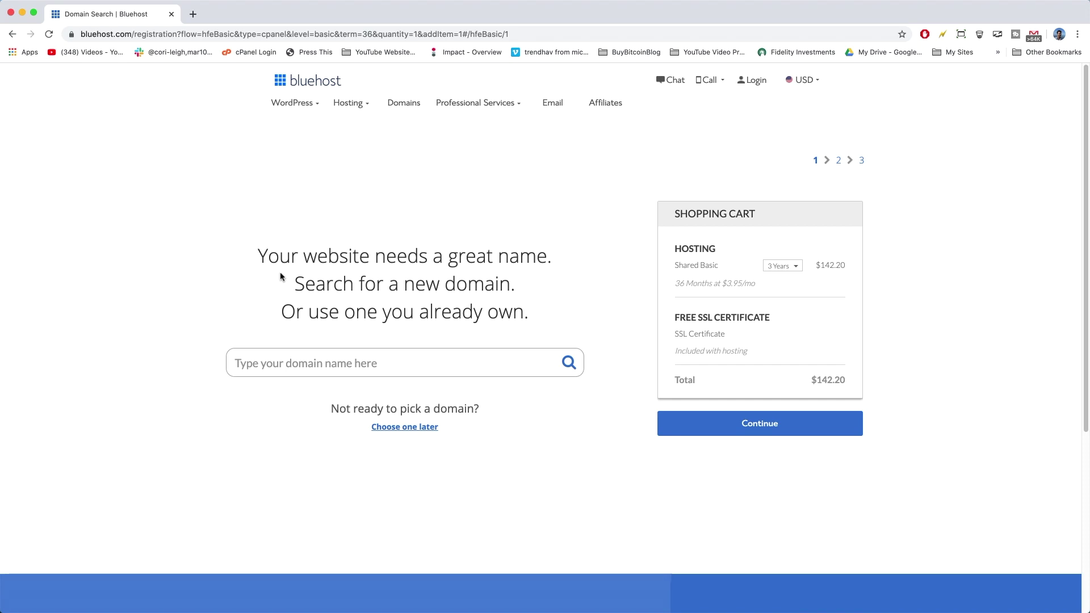
pyautogui.click(291, 361)
pyautogui.write('ch')
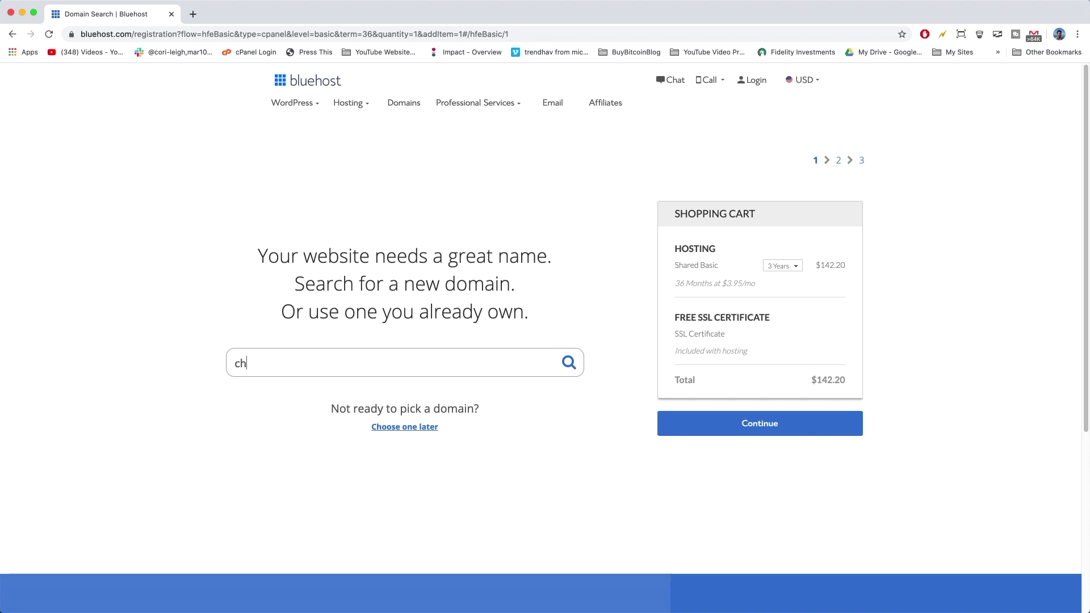
pyautogui.write('ristabrunnette')
# Continue to add-ons and remove CodeGuard Basic and SiteLock Security from the cart
pyautogui.click(759, 424)
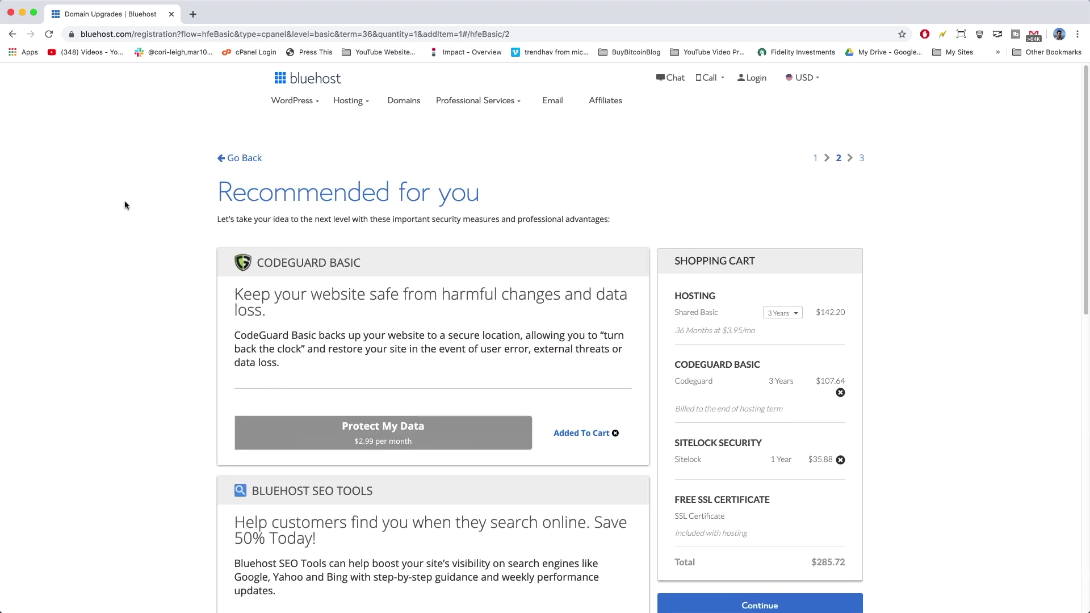
pyautogui.scroll(-2, 125, 205)
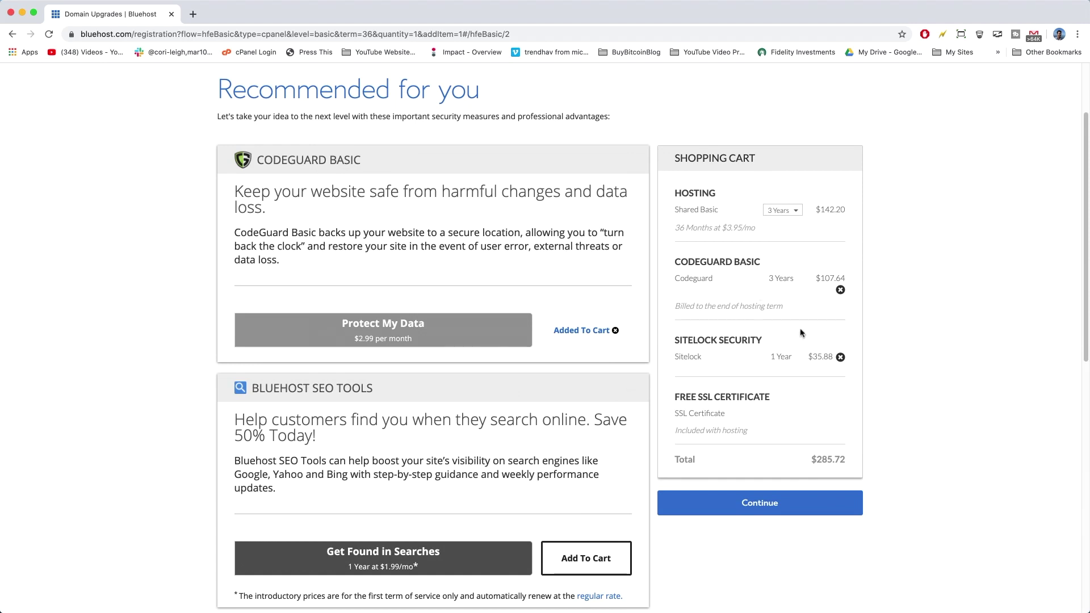
pyautogui.click(840, 290)
pyautogui.click(840, 283)
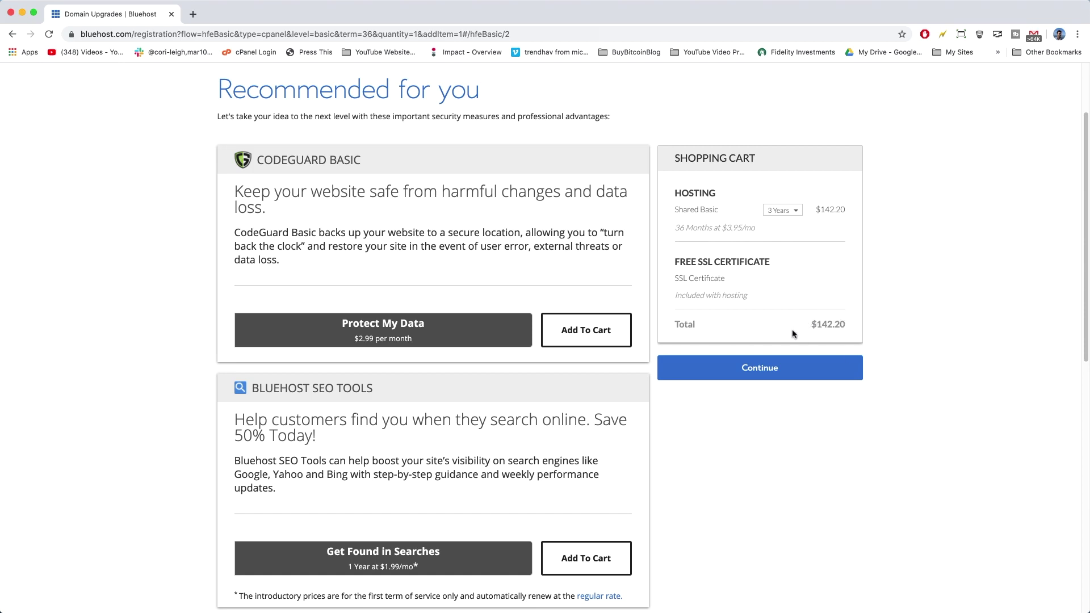
# Proceed to Billing & Payment Information and scroll down to the payment method section
pyautogui.click(784, 374)
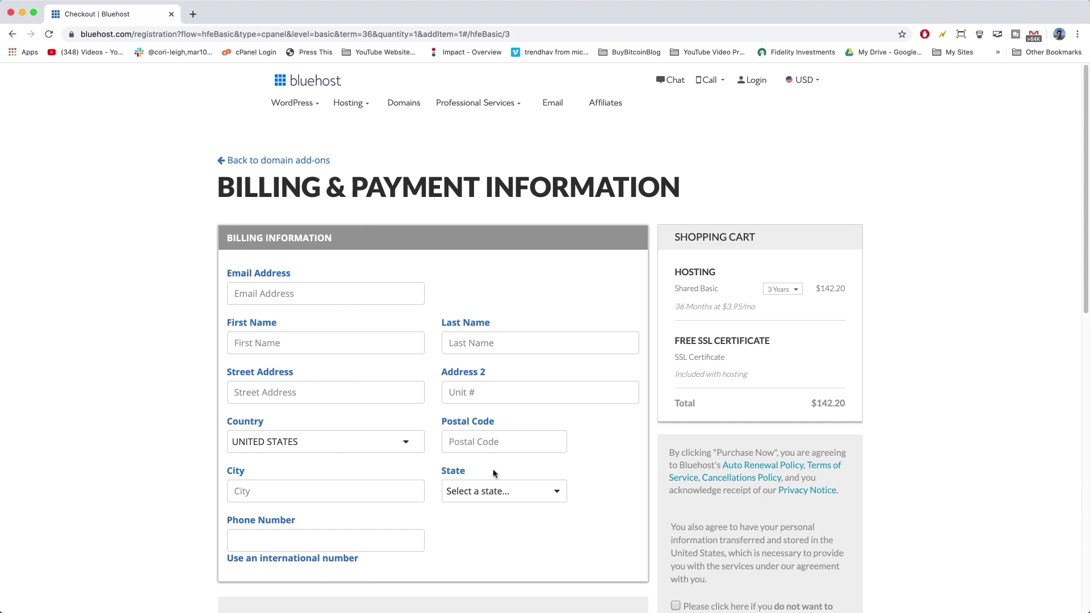
pyautogui.scroll(-5, 649, 495)
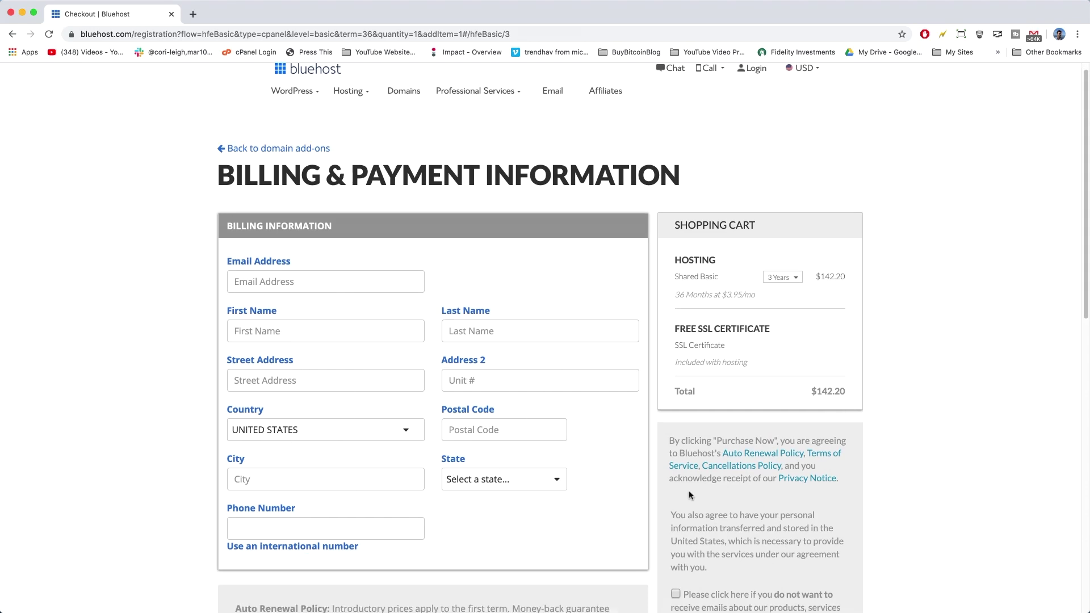
pyautogui.scroll(-5, 633, 485)
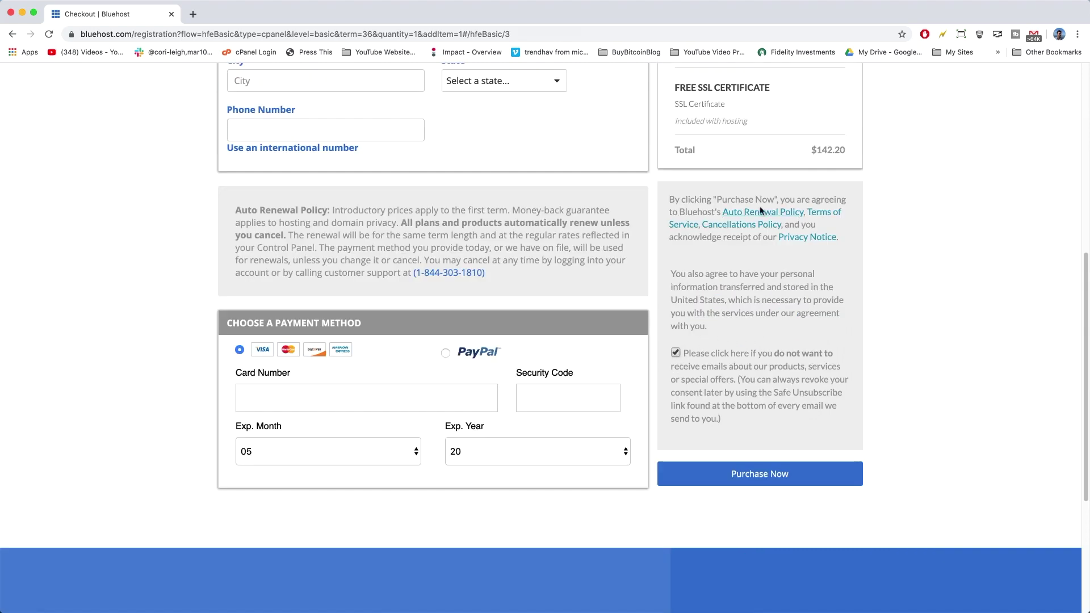
pyautogui.scroll(-1, 789, 464)
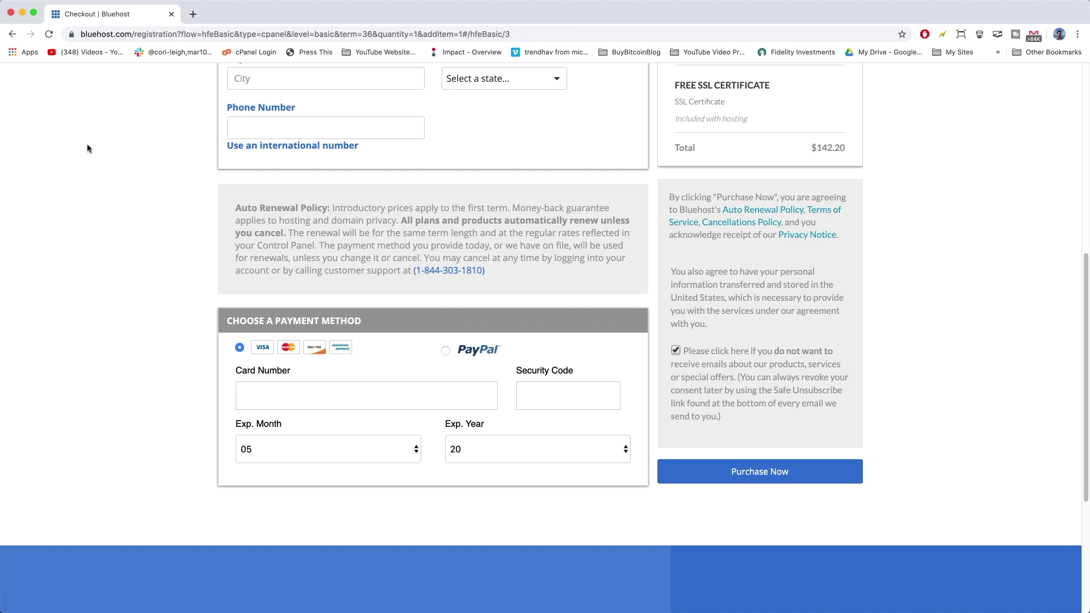
# Accept the Special Sign Up Offer, cutting Shared Basic to $2.65/mo ($95.40)
pyautogui.moveTo(26, 45)
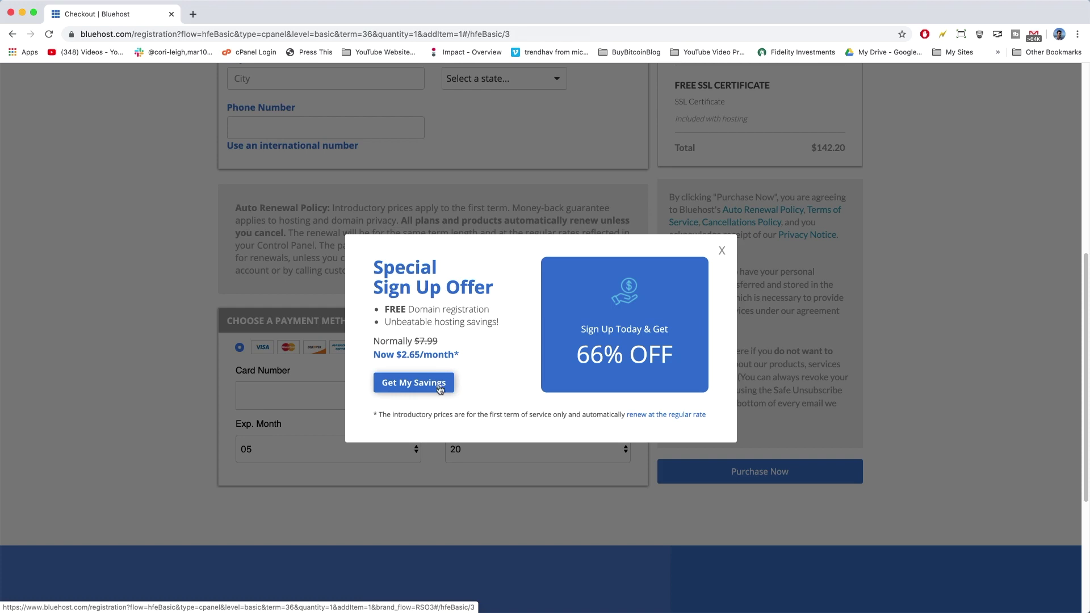
pyautogui.moveTo(426, 389); pyautogui.dragTo(428, 391)
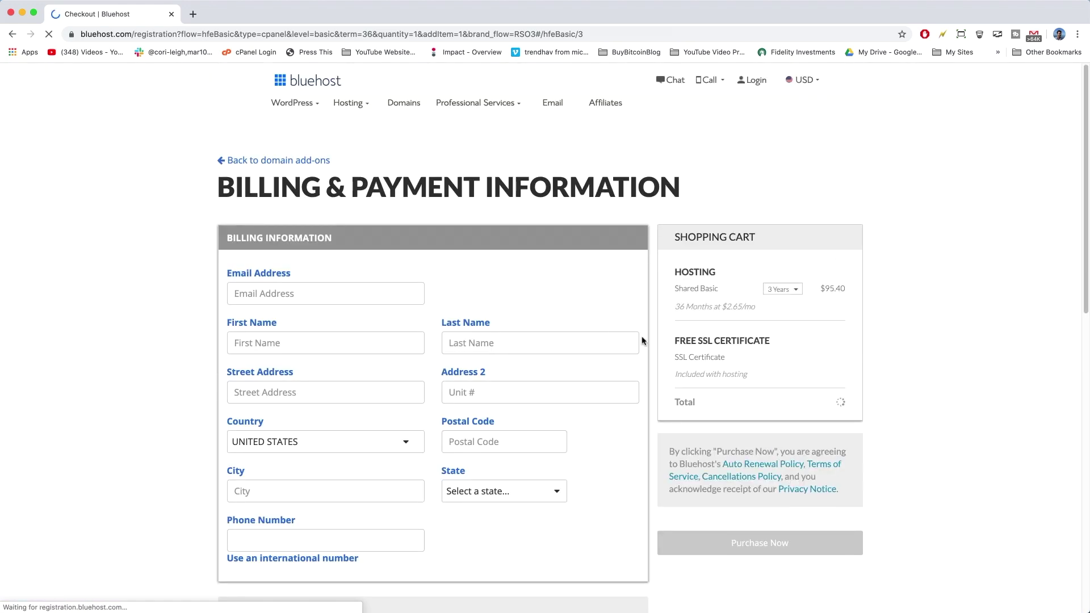
# Scroll down through the checkout's billing and card details section
pyautogui.scroll(-6, 639, 341)
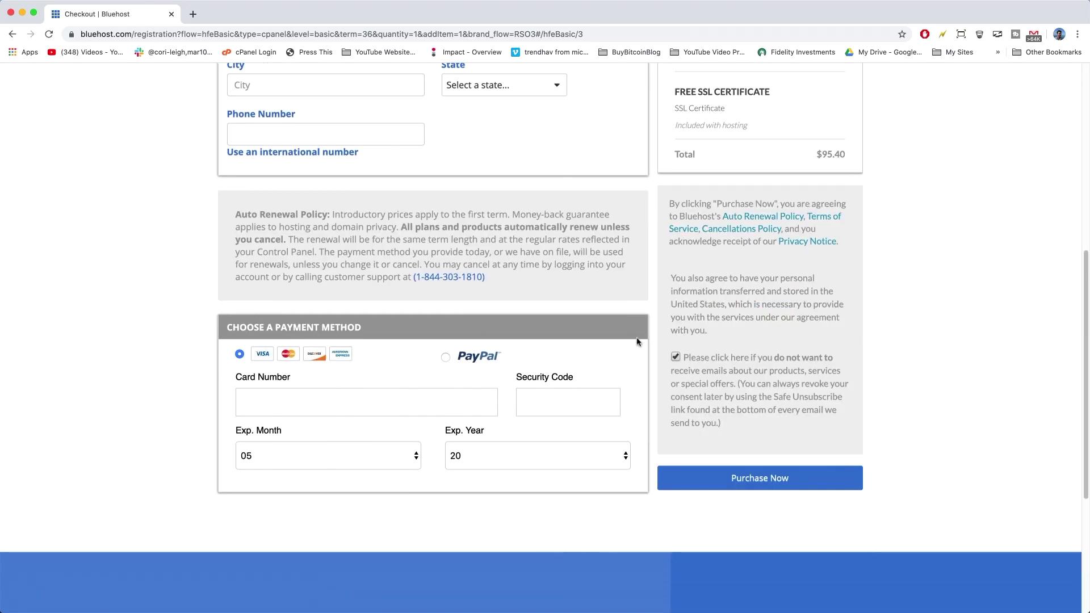
pyautogui.scroll(-1, 639, 340)
pyautogui.scroll(-1, 812, 485)
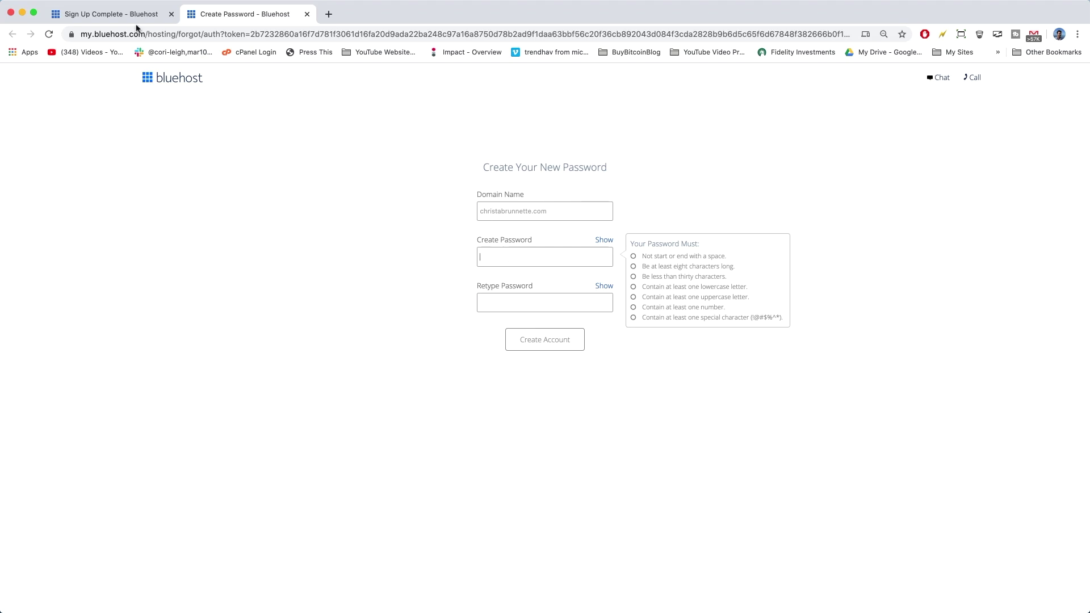
# Enter and confirm the new account password, accept the Privacy Policy and Terms, and create the account
pyautogui.moveTo(144, 35); pyautogui.dragTo(79, 35)
pyautogui.click(366, 292)
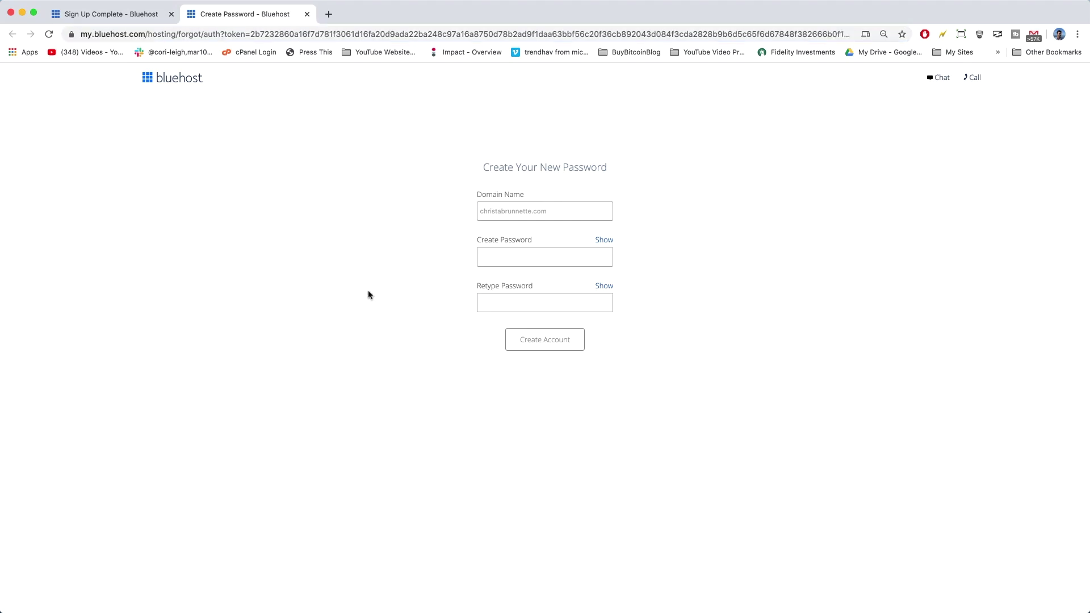
pyautogui.click(502, 254)
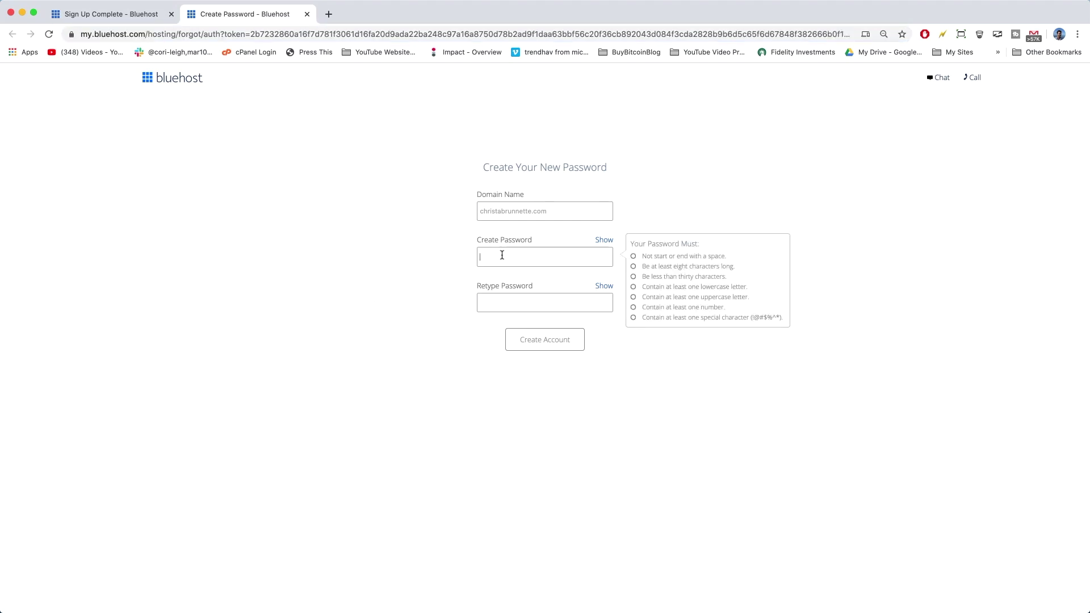
pyautogui.press('super+backslash')
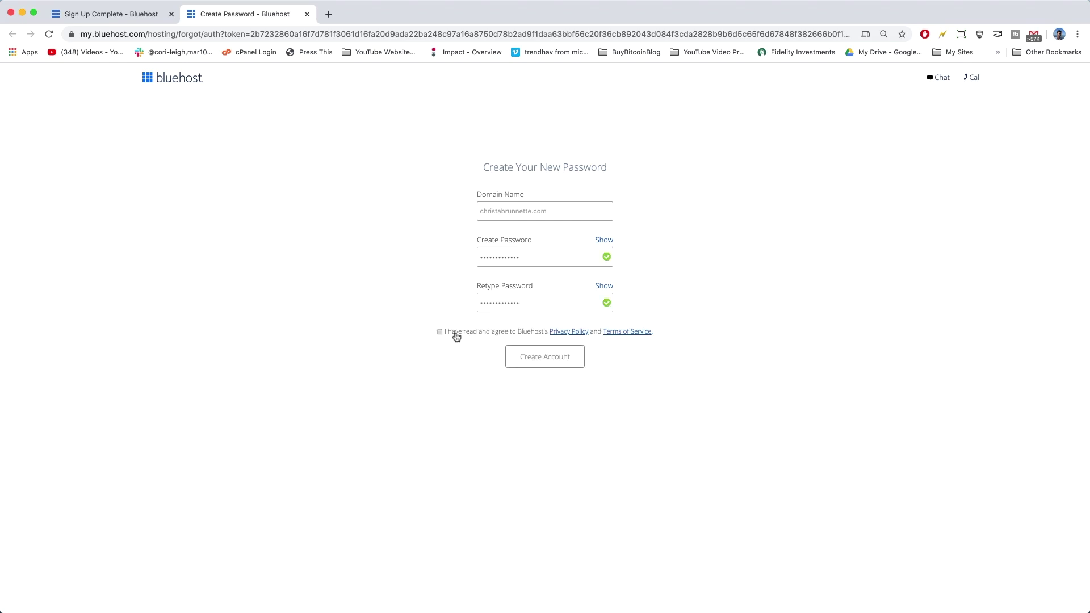
pyautogui.click(456, 336)
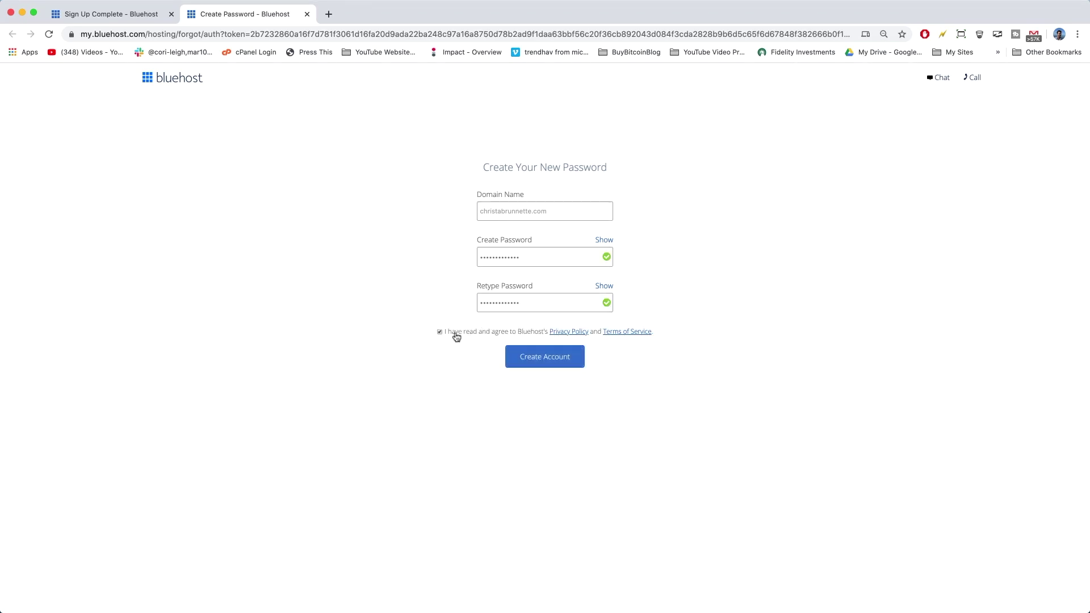
pyautogui.click(540, 357)
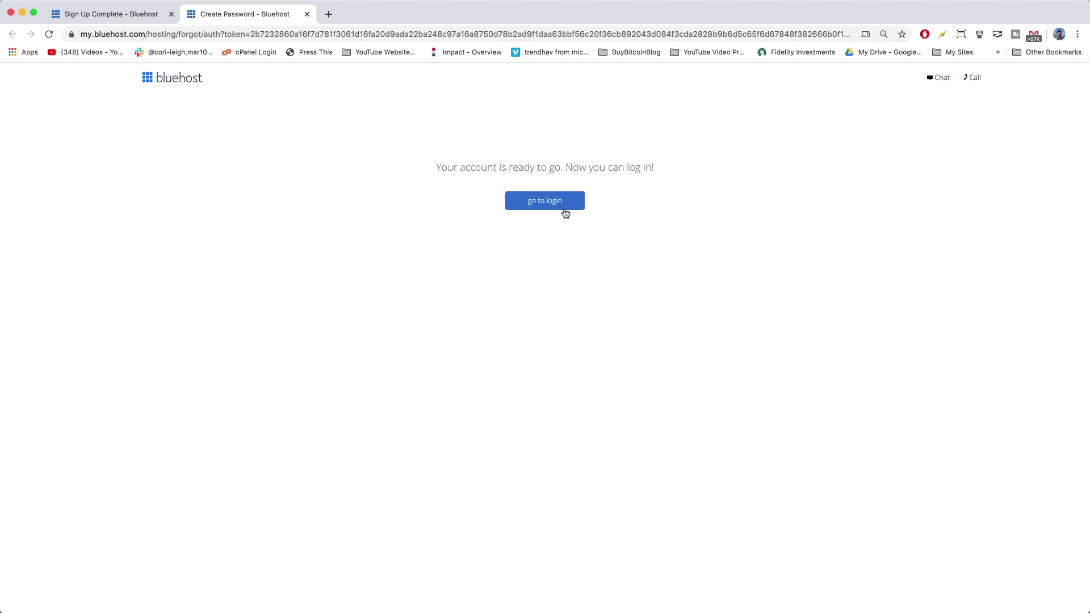
# Log in and set the website's kind to Blog and its type to Personal
pyautogui.click(571, 206)
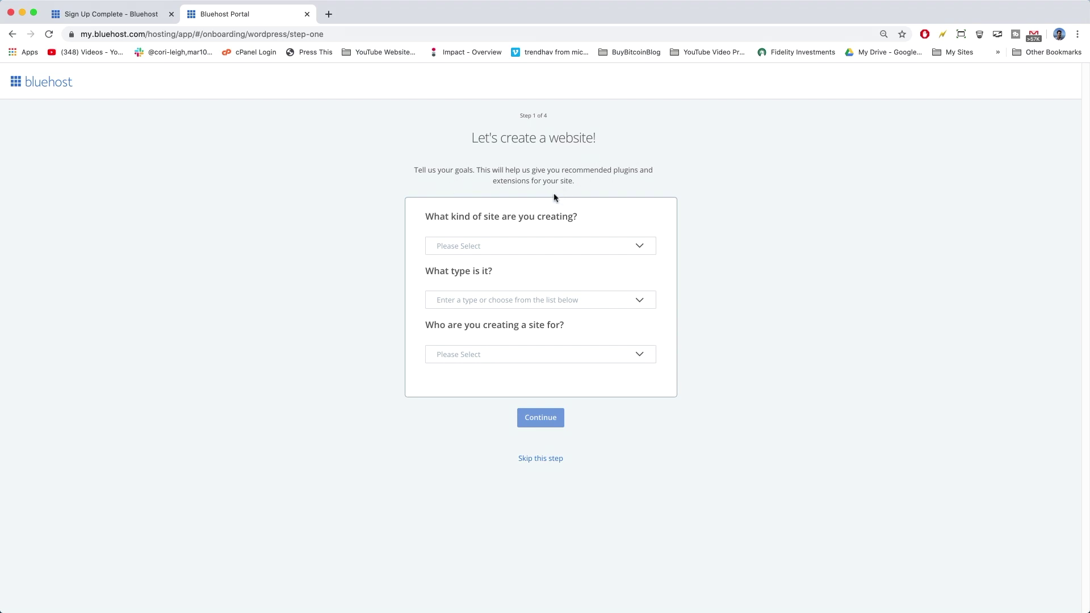
pyautogui.click(640, 248)
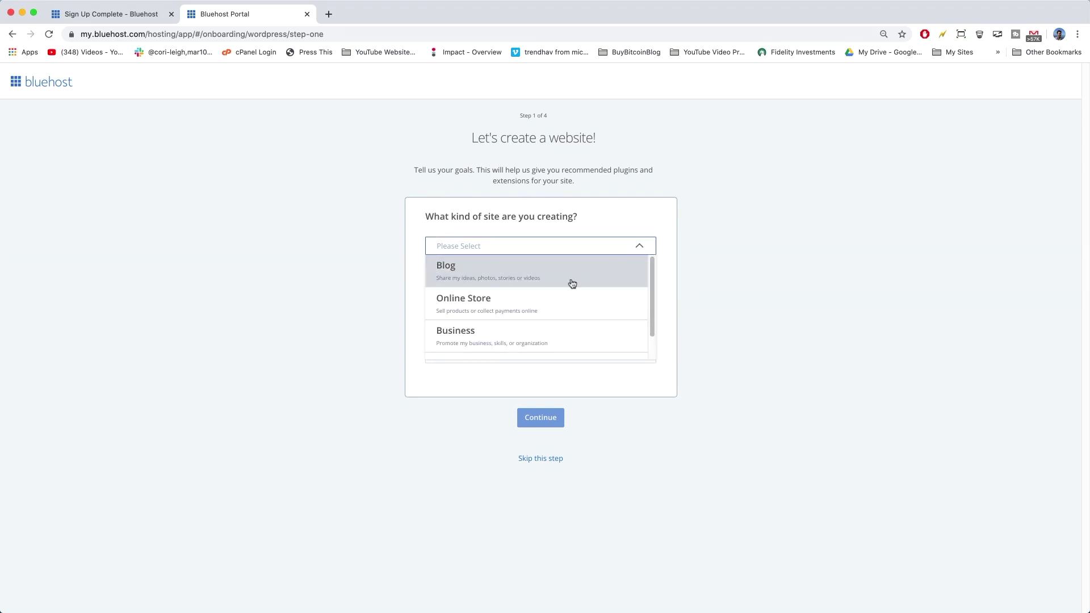
pyautogui.click(504, 279)
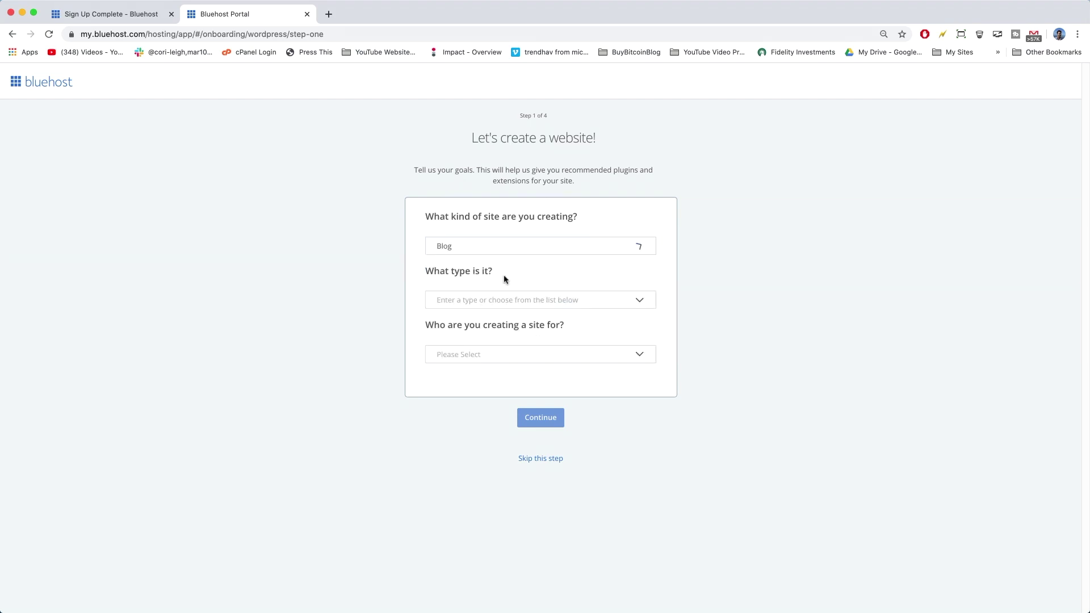
pyautogui.click(525, 299)
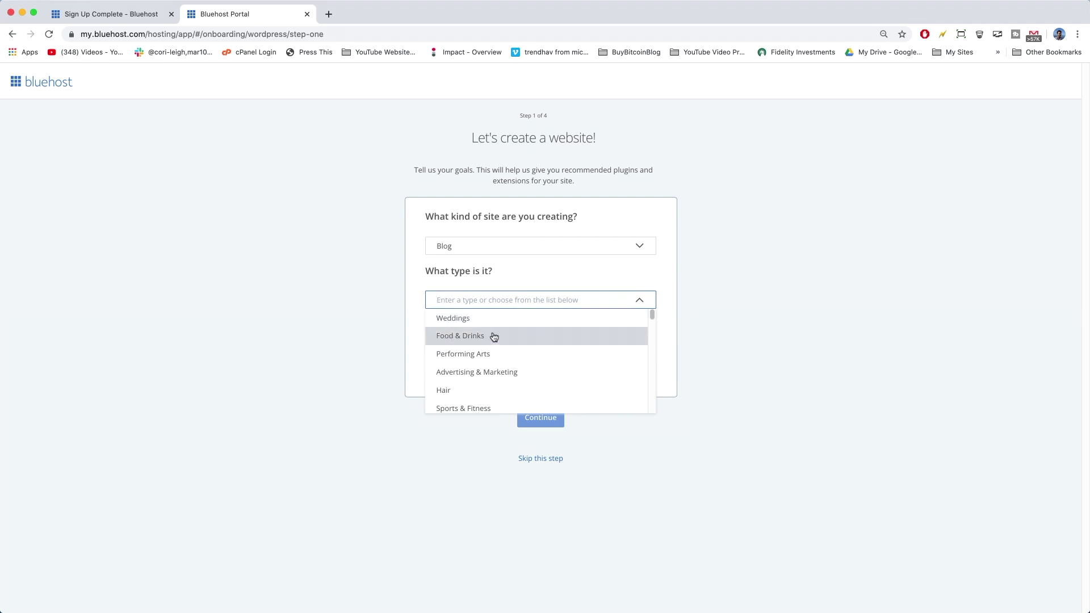
pyautogui.scroll(-10, 499, 347)
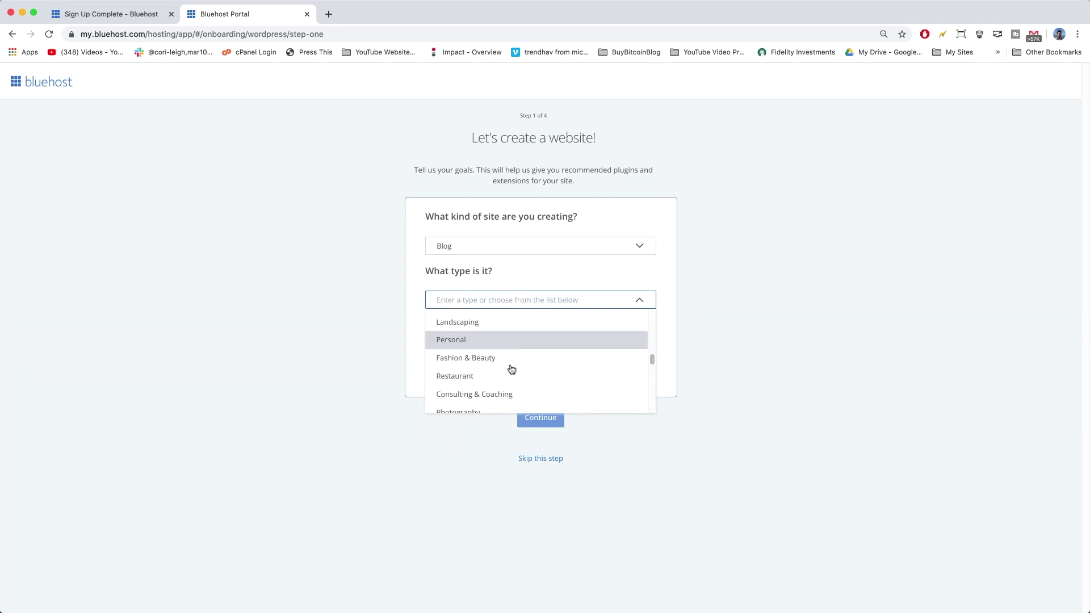
pyautogui.click(486, 348)
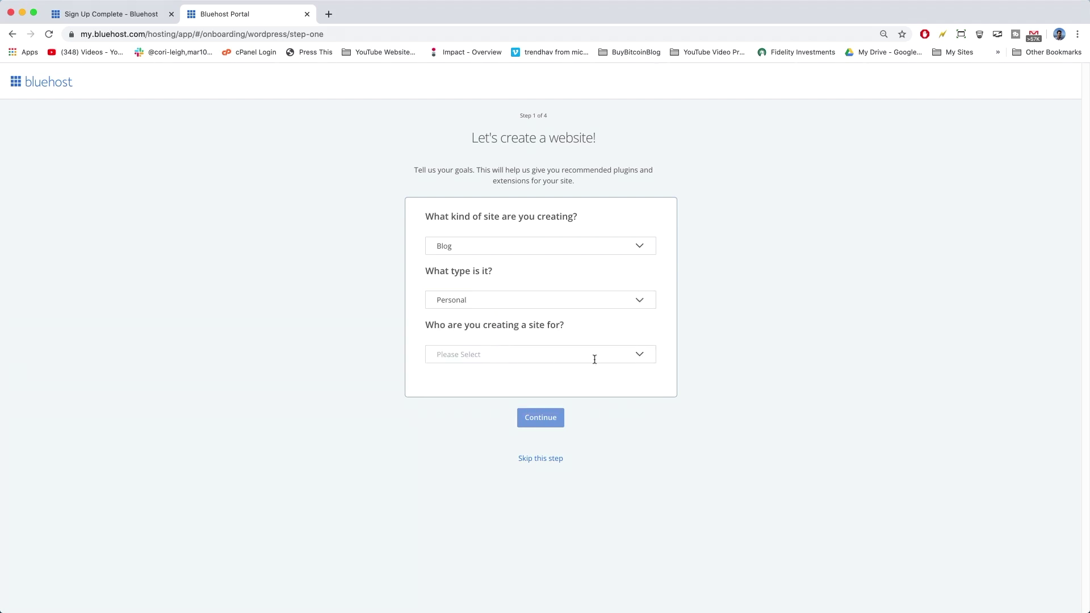
pyautogui.click(638, 358)
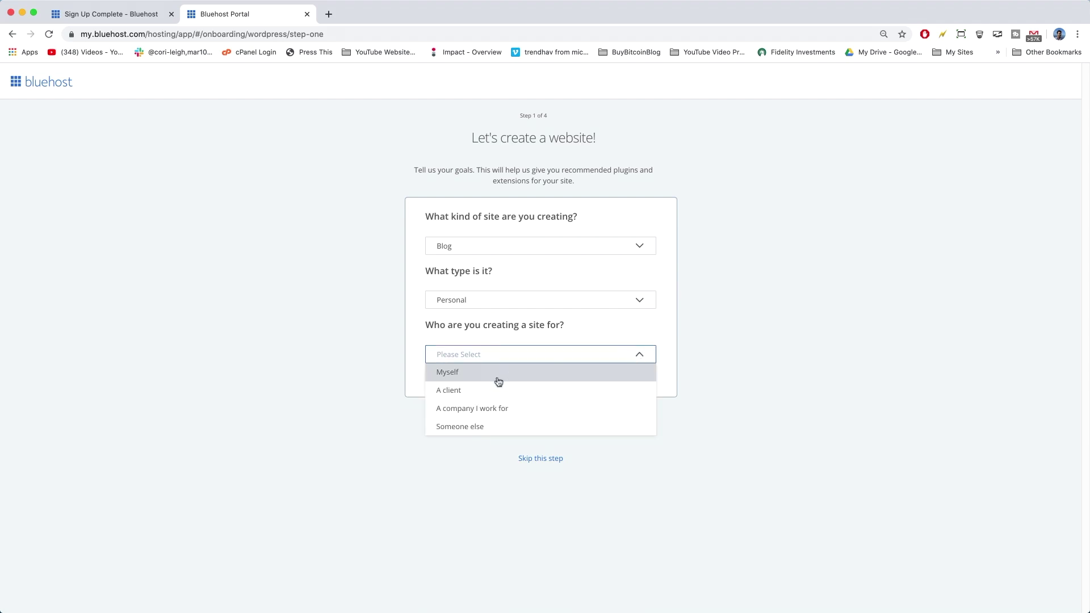
# Mark the site as built for someone else, then add About me and Resume features alongside Blog
pyautogui.click(499, 426)
pyautogui.click(542, 418)
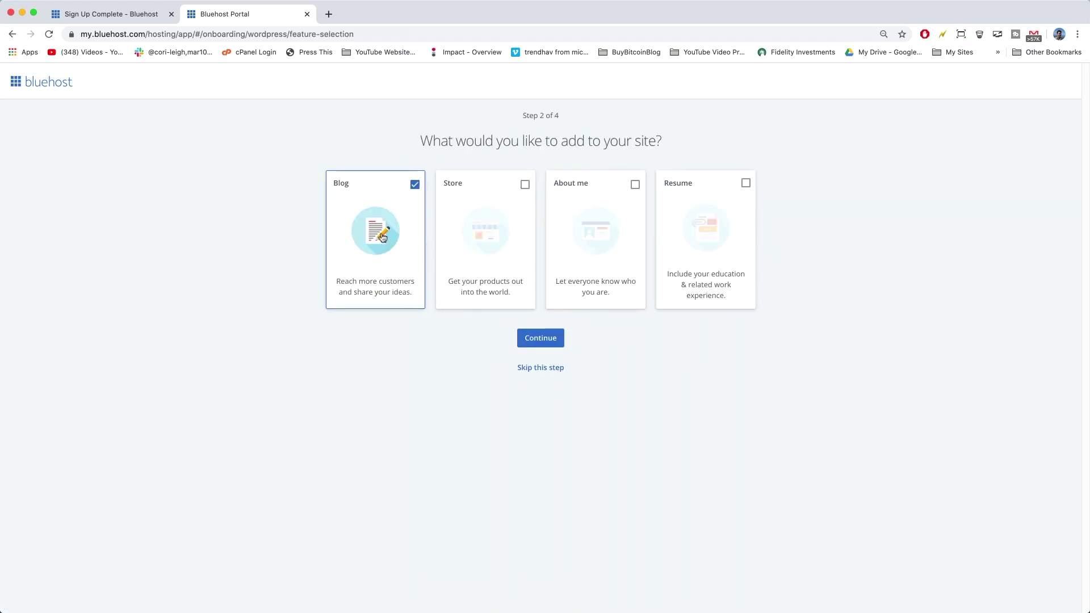
pyautogui.click(634, 185)
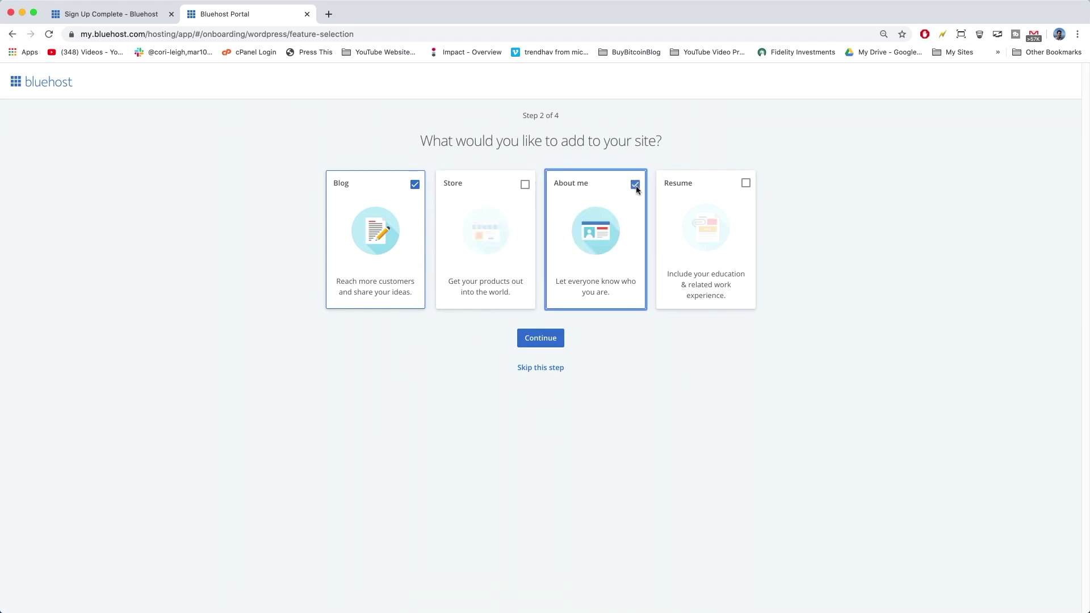
pyautogui.click(745, 183)
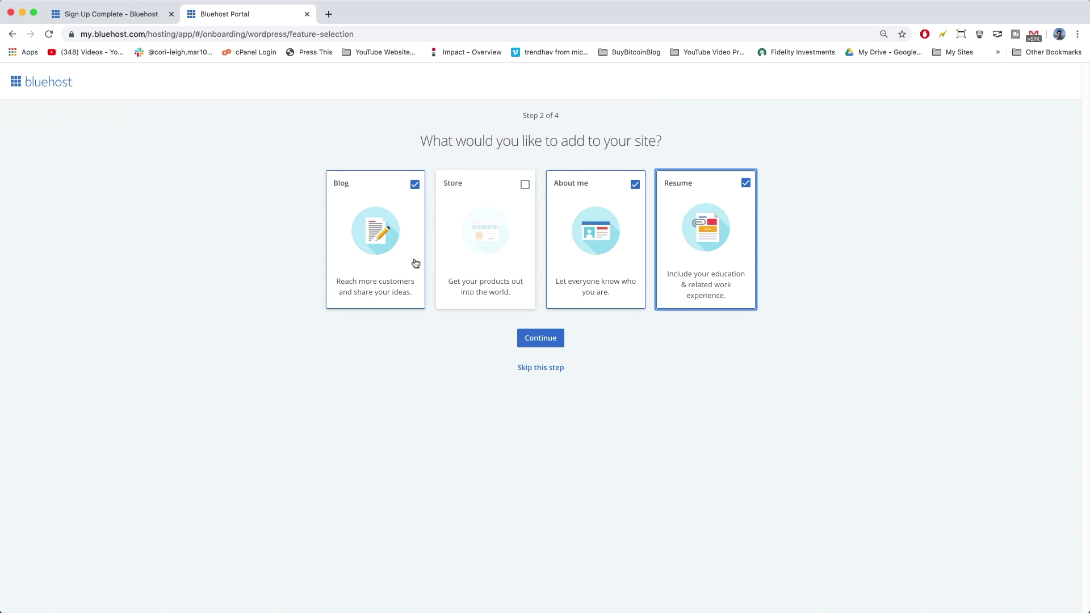
pyautogui.click(548, 343)
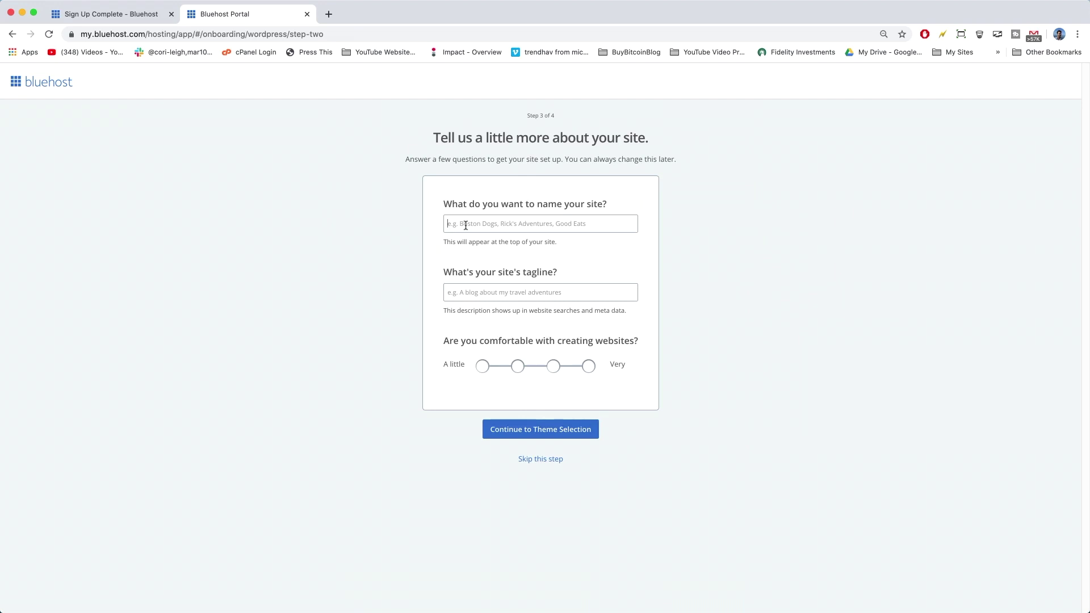
# Enter the site name and the tagline 'Living life to the fullest'
pyautogui.write('C')
pyautogui.write('Live life to the fullest')
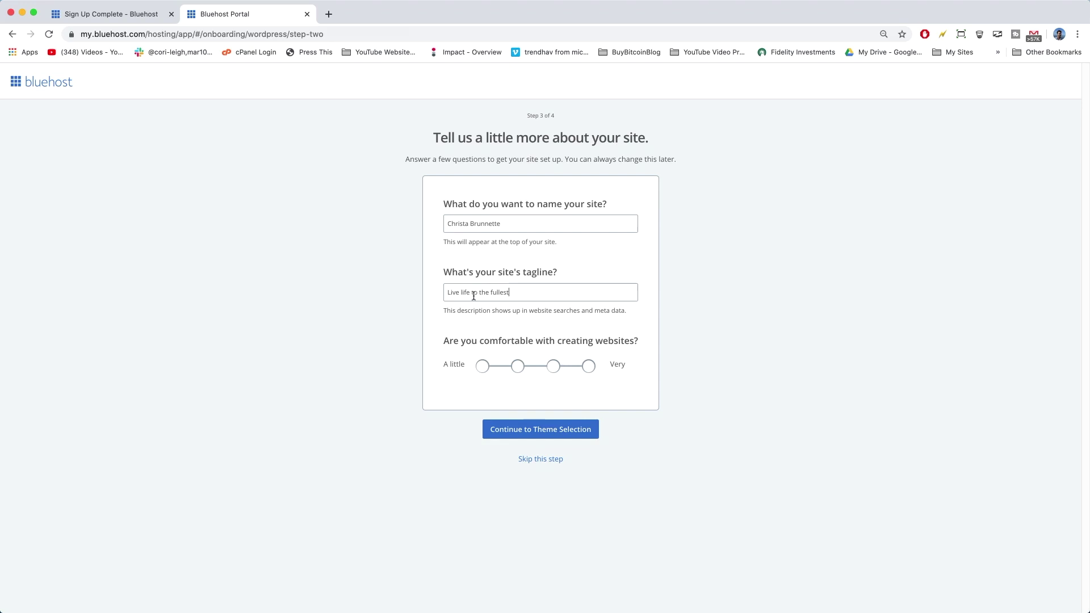
pyautogui.press('BackSpace')
pyautogui.write('ing')
# Set website-building comfort to Very and continue to theme selection
pyautogui.click(482, 366)
pyautogui.click(517, 366)
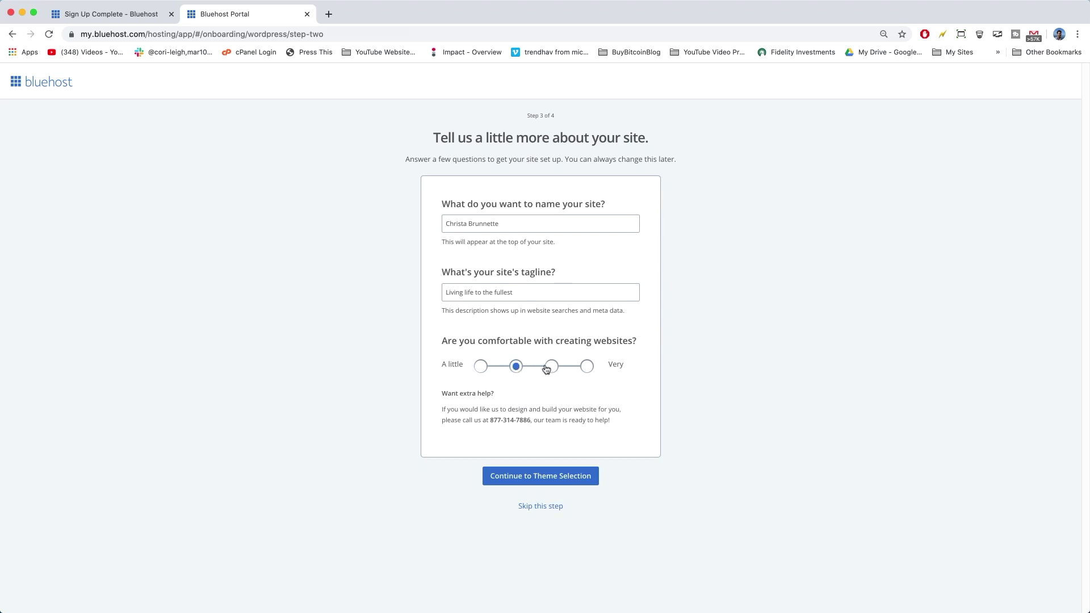
pyautogui.click(553, 366)
pyautogui.click(590, 368)
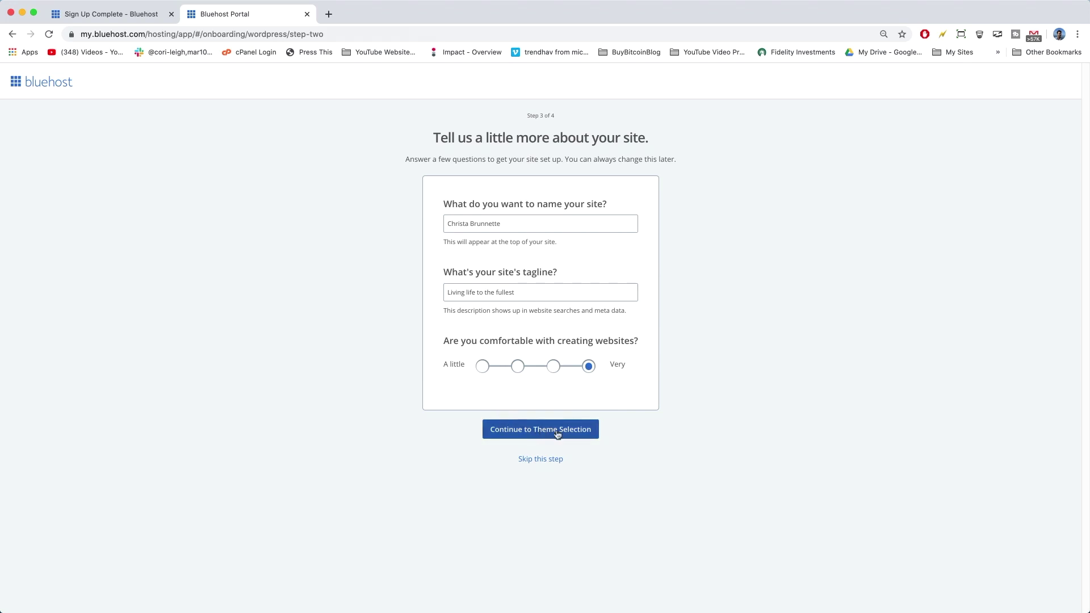
pyautogui.click(585, 436)
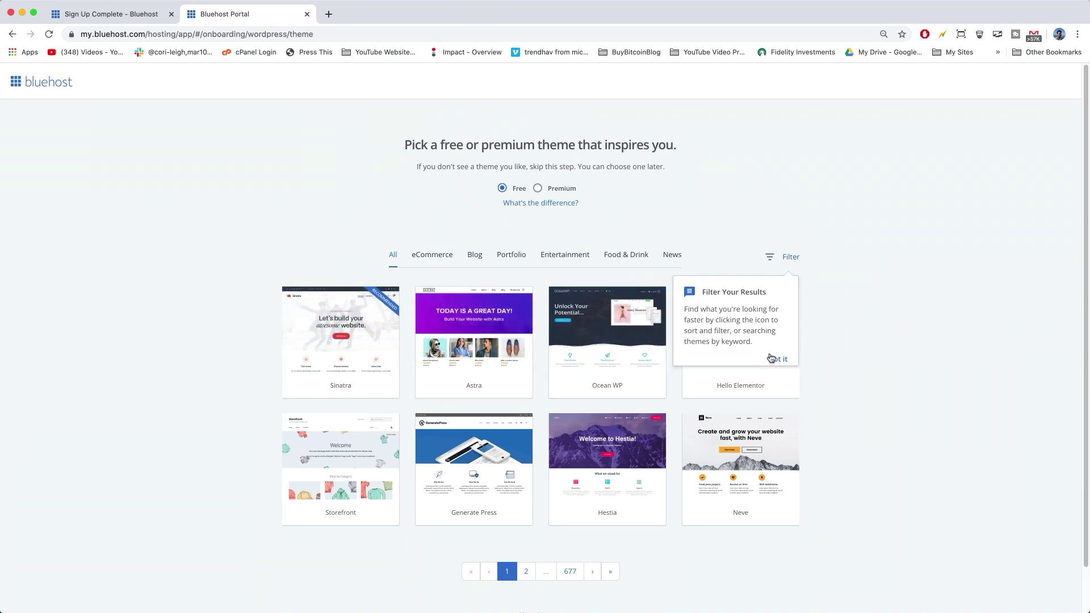
# Browse the theme picker and view the premium themes marketplace description
pyautogui.scroll(-1, 573, 414)
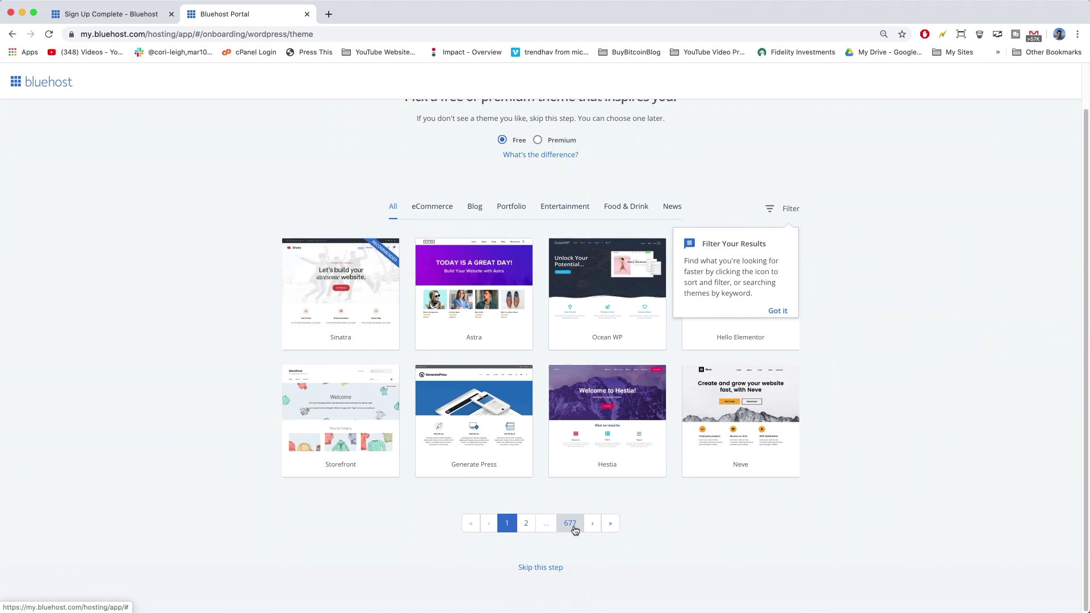
pyautogui.scroll(1, 575, 531)
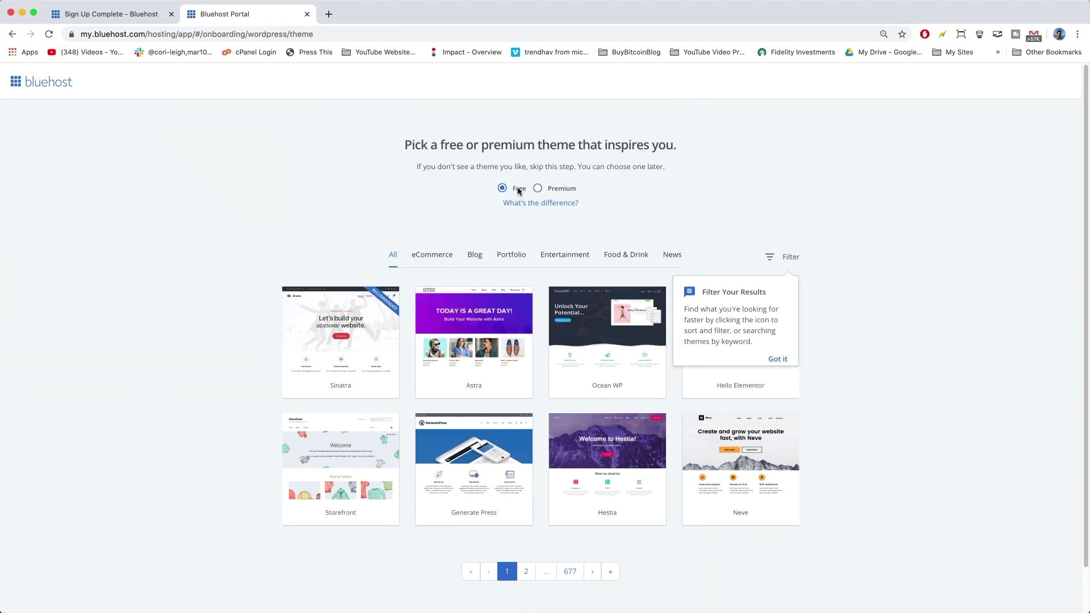
pyautogui.click(538, 188)
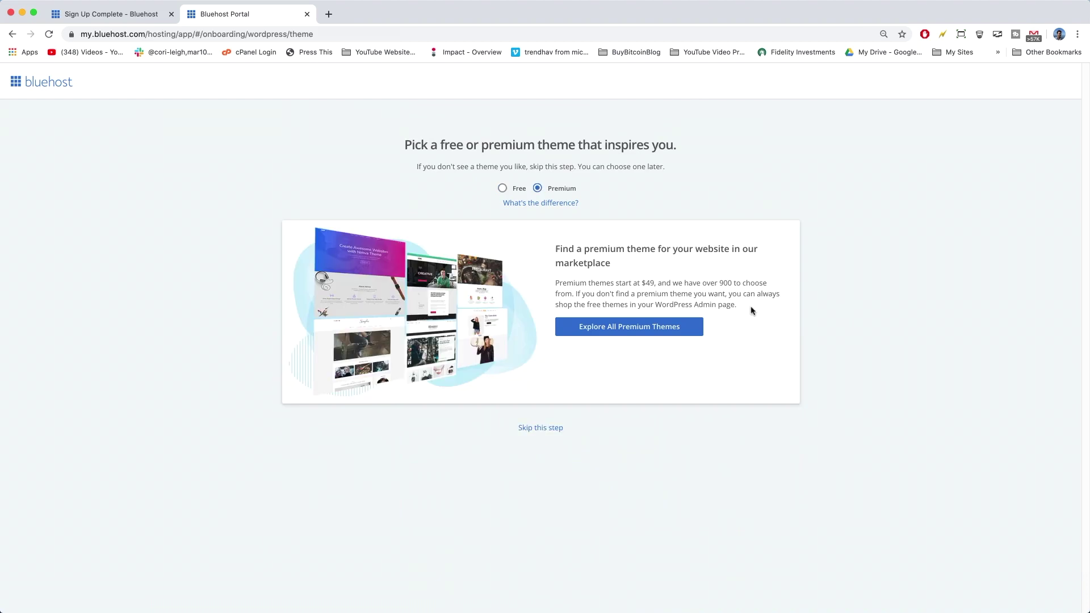
pyautogui.moveTo(766, 307); pyautogui.dragTo(676, 282)
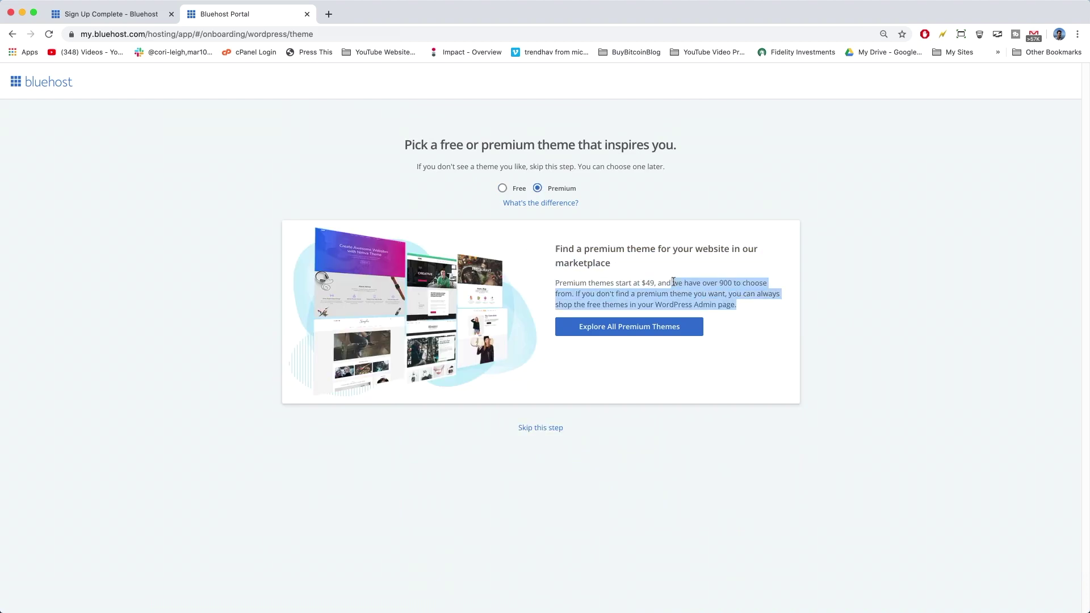
pyautogui.click(754, 310)
pyautogui.moveTo(757, 308); pyautogui.dragTo(577, 271)
pyautogui.click(609, 275)
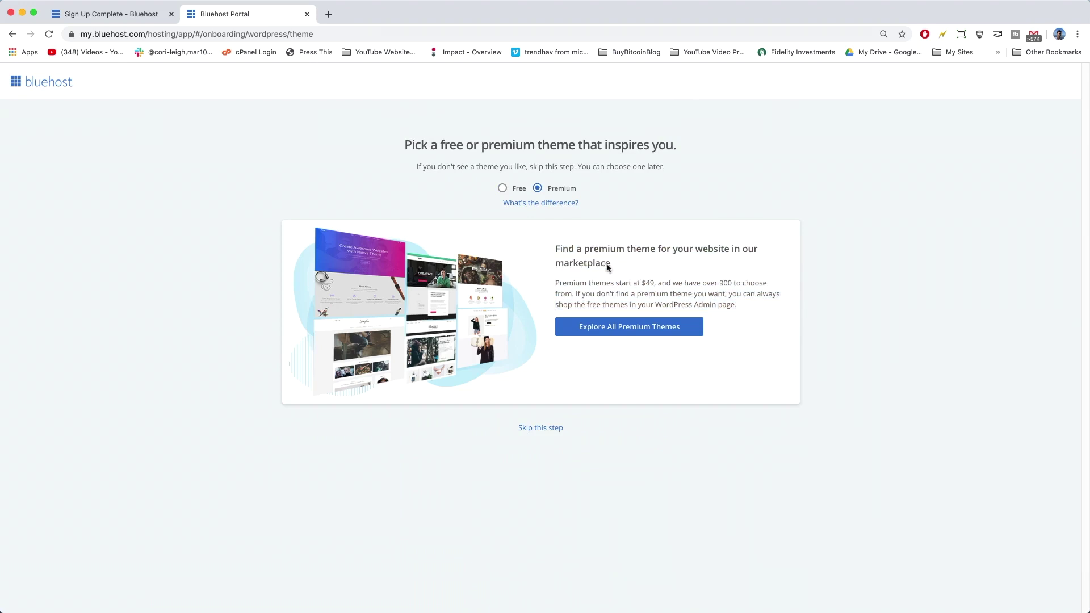
# Return to the free themes and skip choosing a theme for now
pyautogui.click(516, 191)
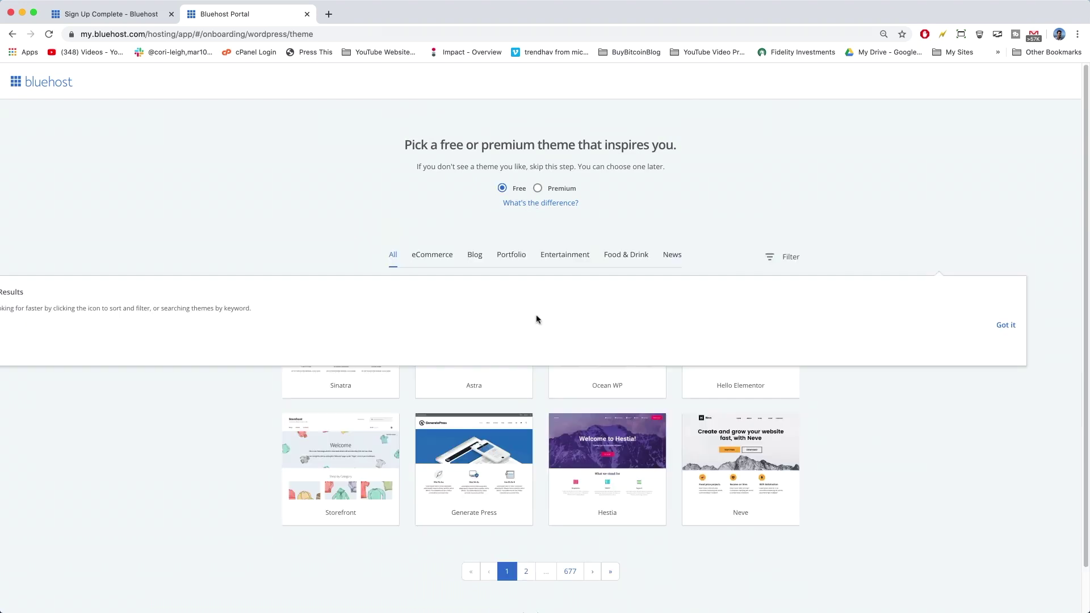
pyautogui.scroll(-2, 607, 511)
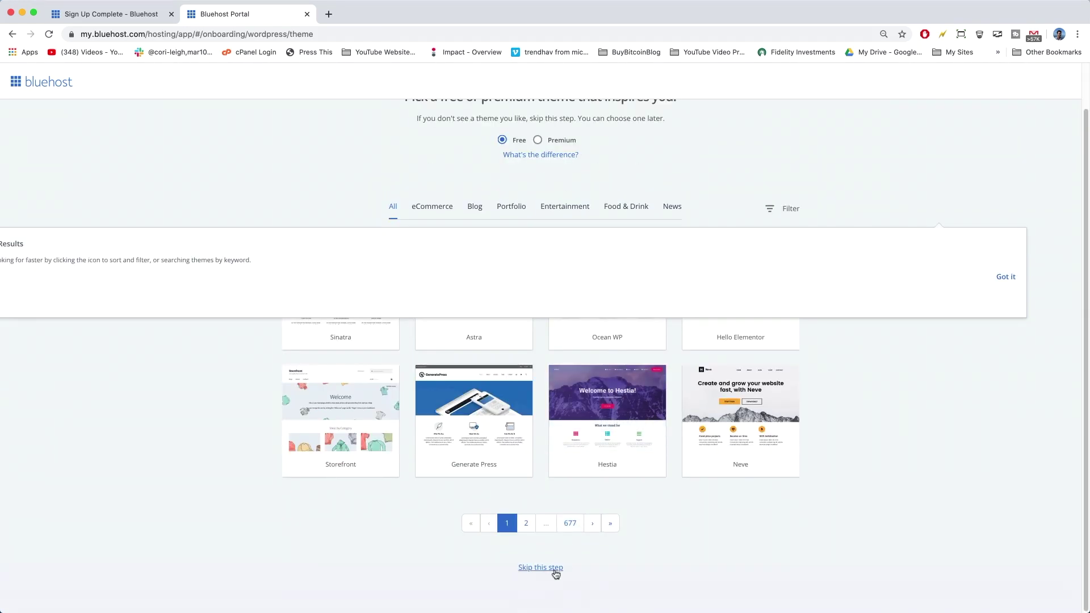
pyautogui.click(540, 568)
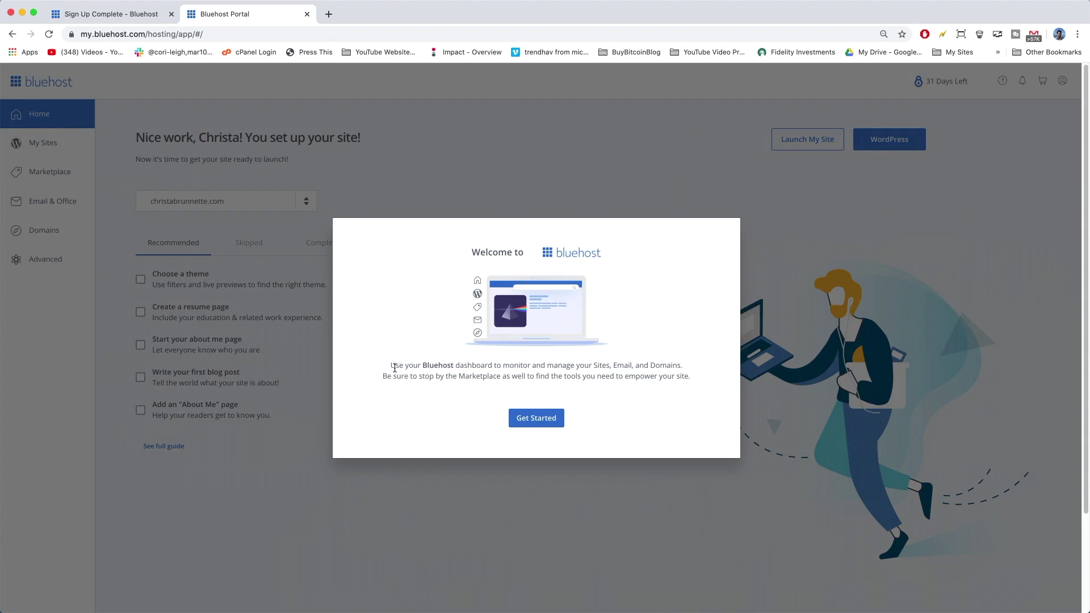
# Dismiss the welcome message and turn off Domain Privacy + Protection, declining the trial
pyautogui.click(538, 422)
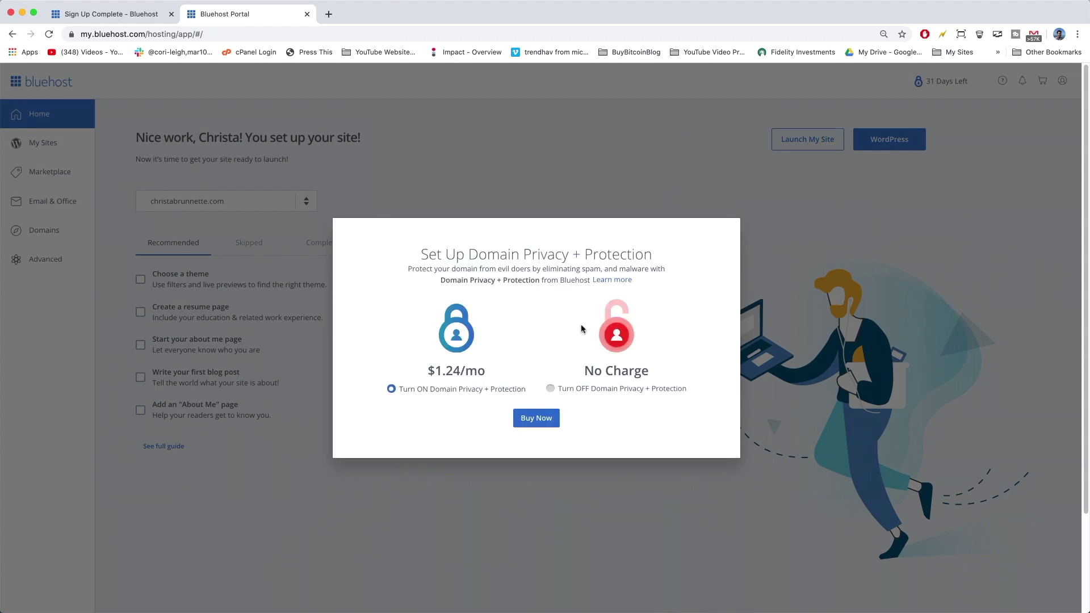
pyautogui.click(550, 388)
pyautogui.click(561, 418)
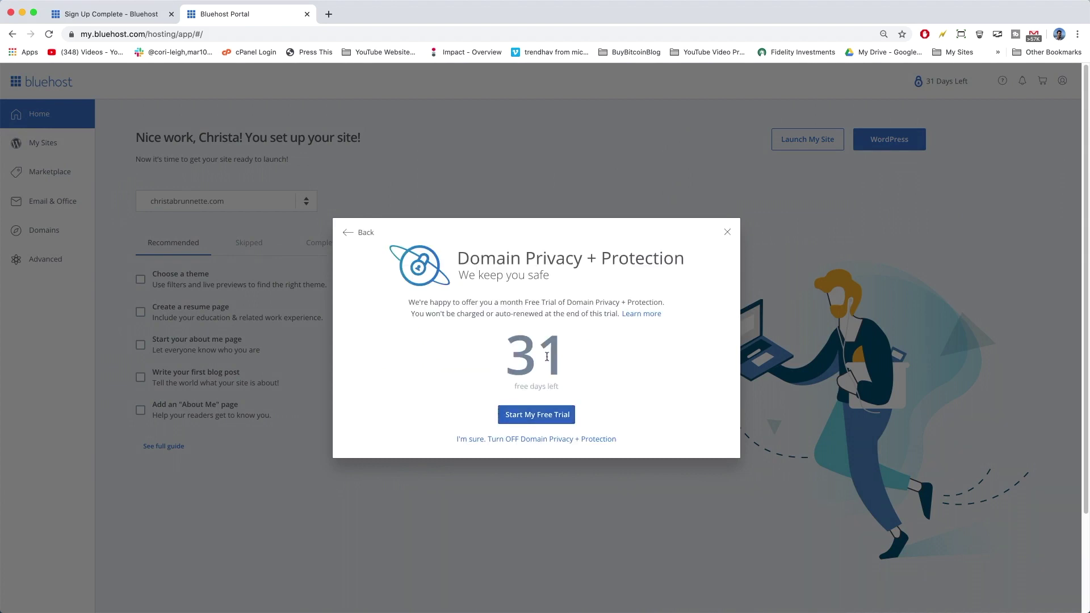
pyautogui.click(541, 442)
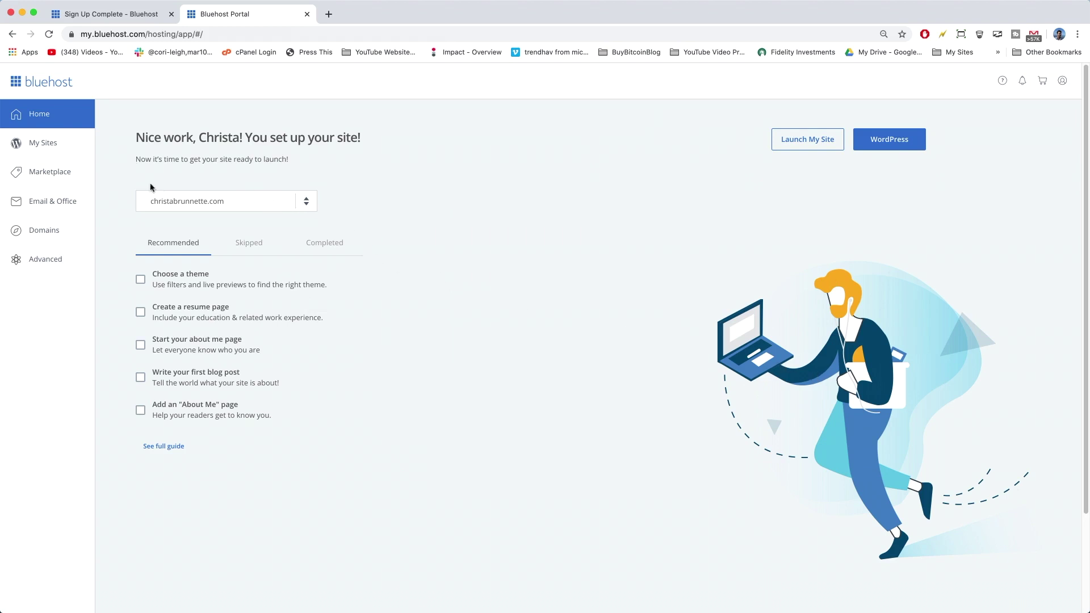
# Go to My Sites and open the site's Manage Site overview to look it over
pyautogui.click(49, 142)
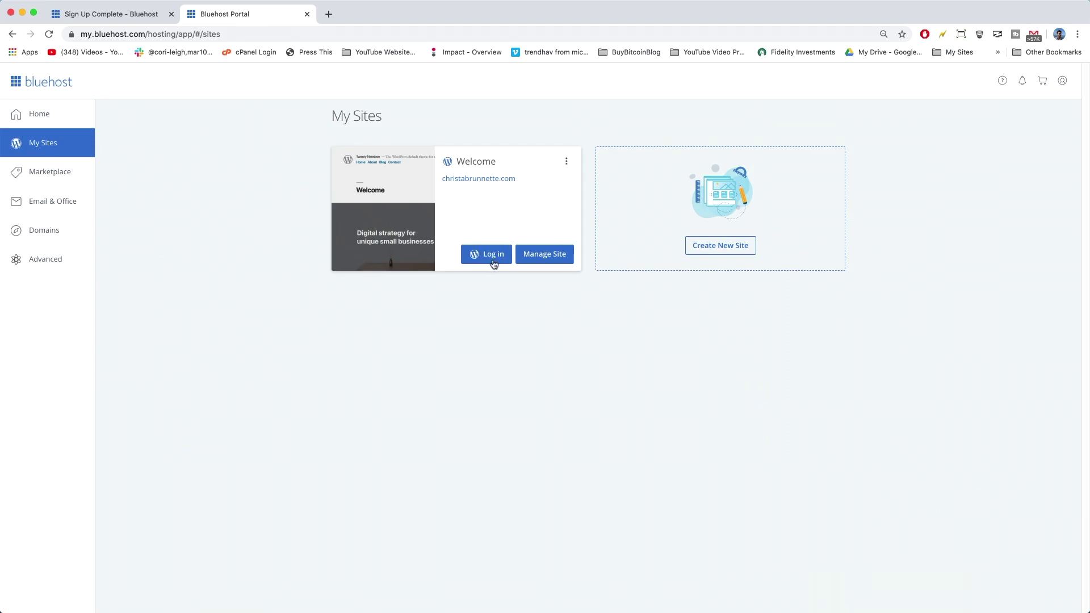
pyautogui.click(547, 255)
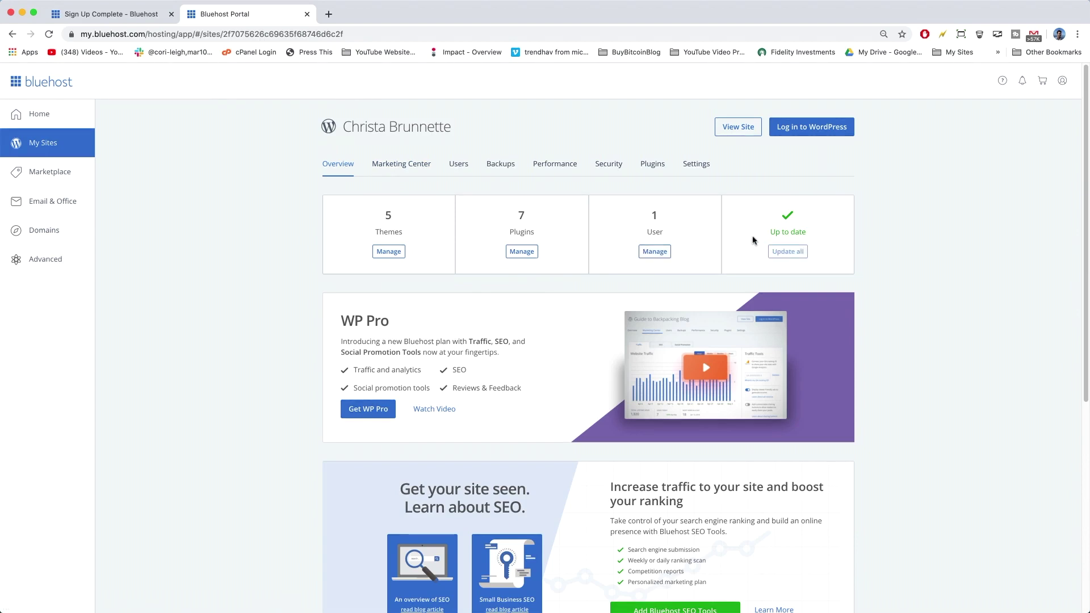
pyautogui.scroll(-6, 483, 324)
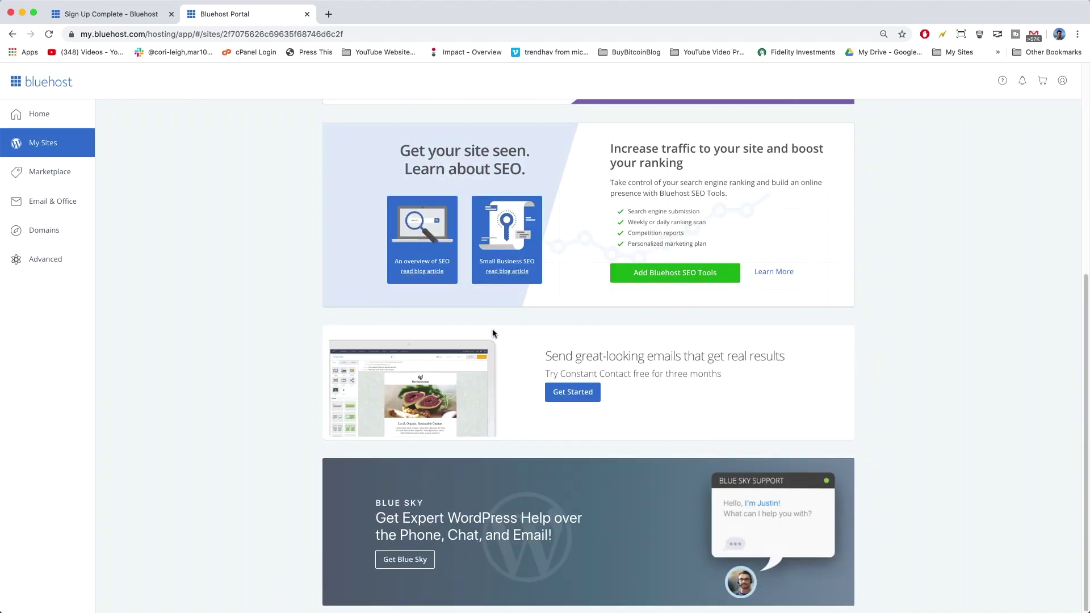
pyautogui.scroll(4, 492, 333)
pyautogui.scroll(2, 492, 333)
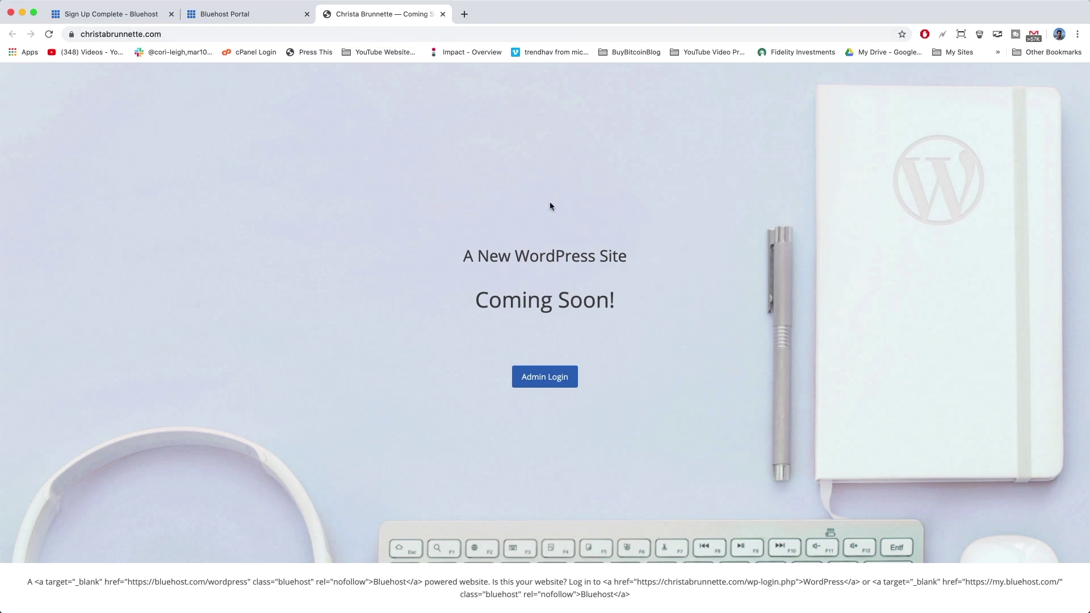
# Close the Coming Soon preview tab and open the site's Settings through My Sites
pyautogui.click(442, 14)
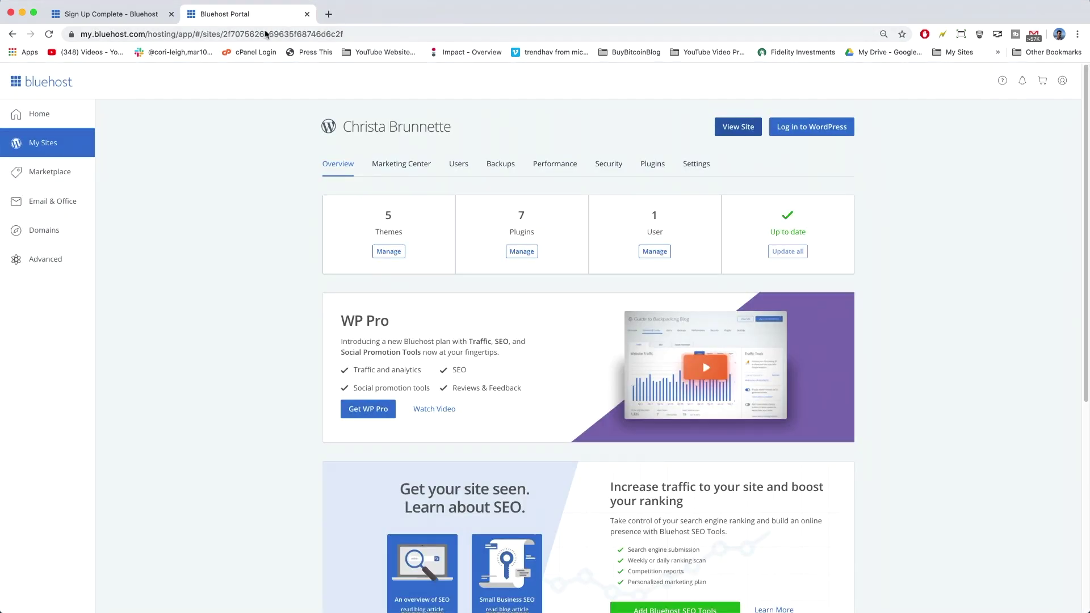
pyautogui.click(35, 114)
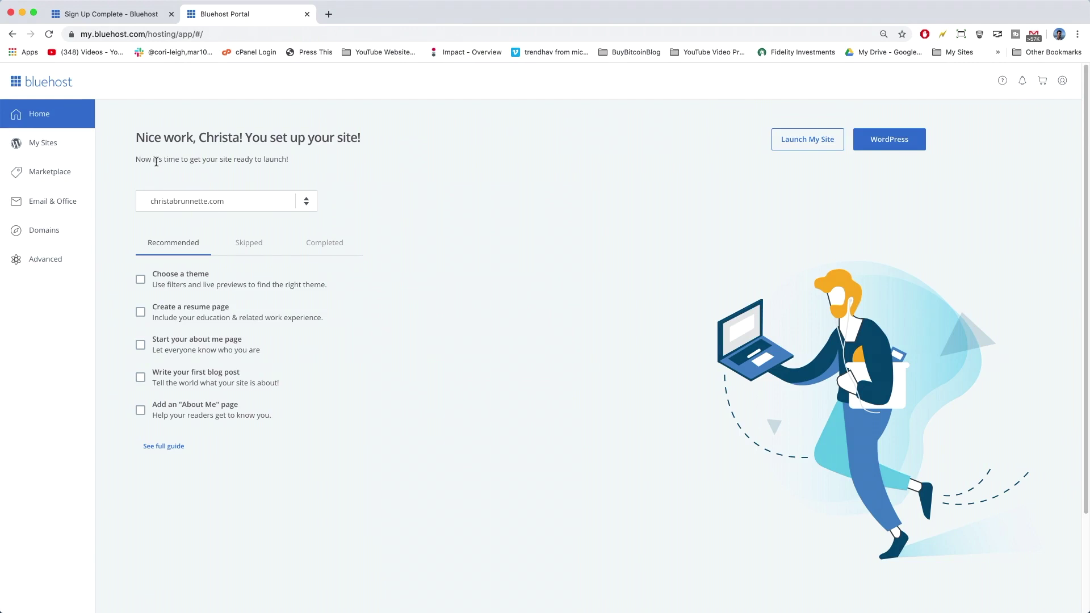
pyautogui.click(42, 144)
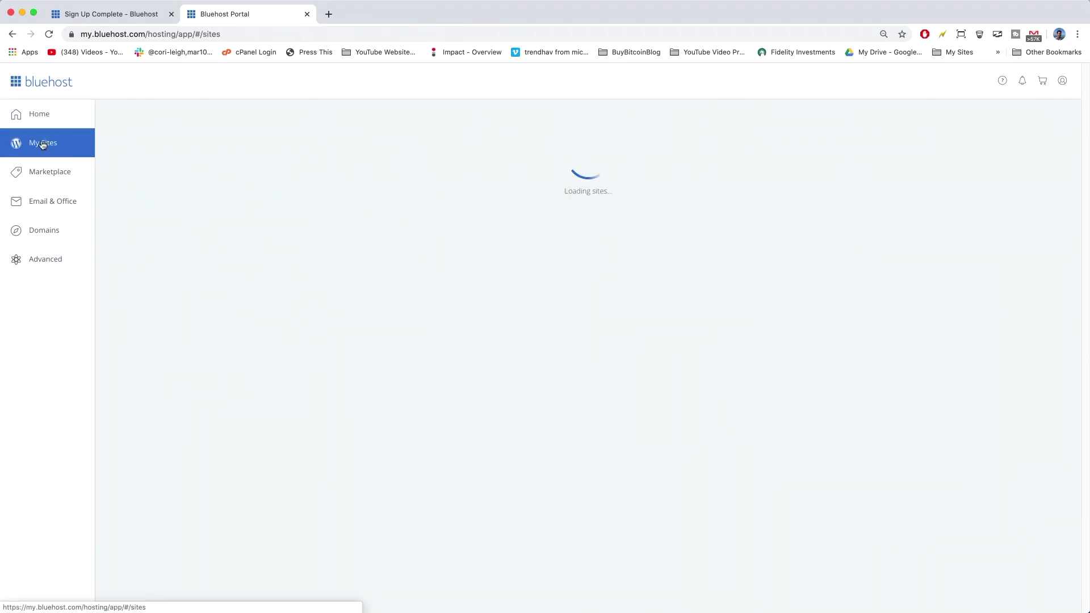
pyautogui.click(537, 260)
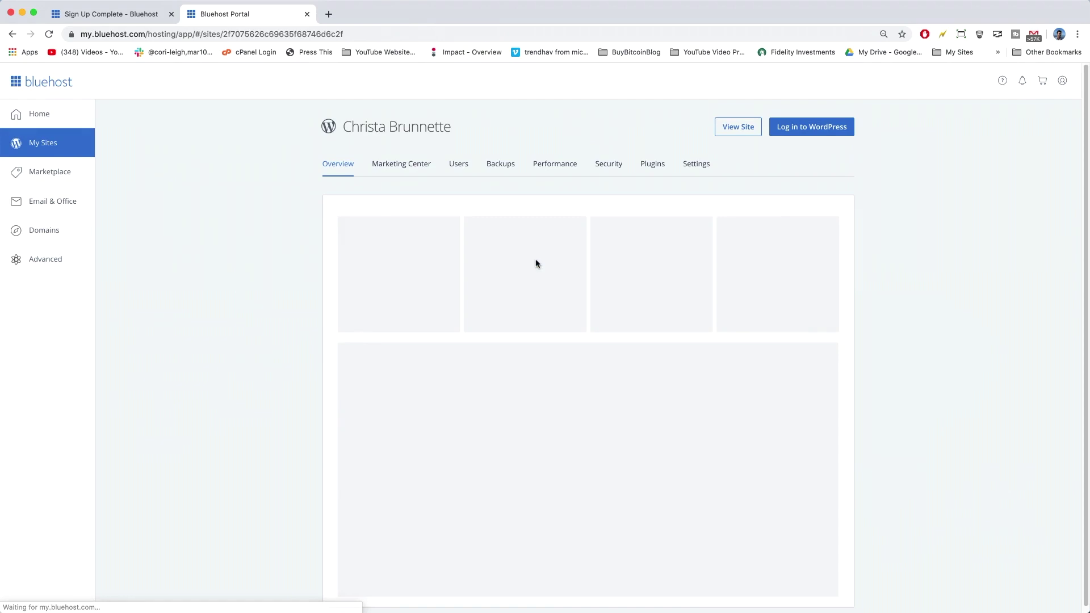
pyautogui.click(697, 165)
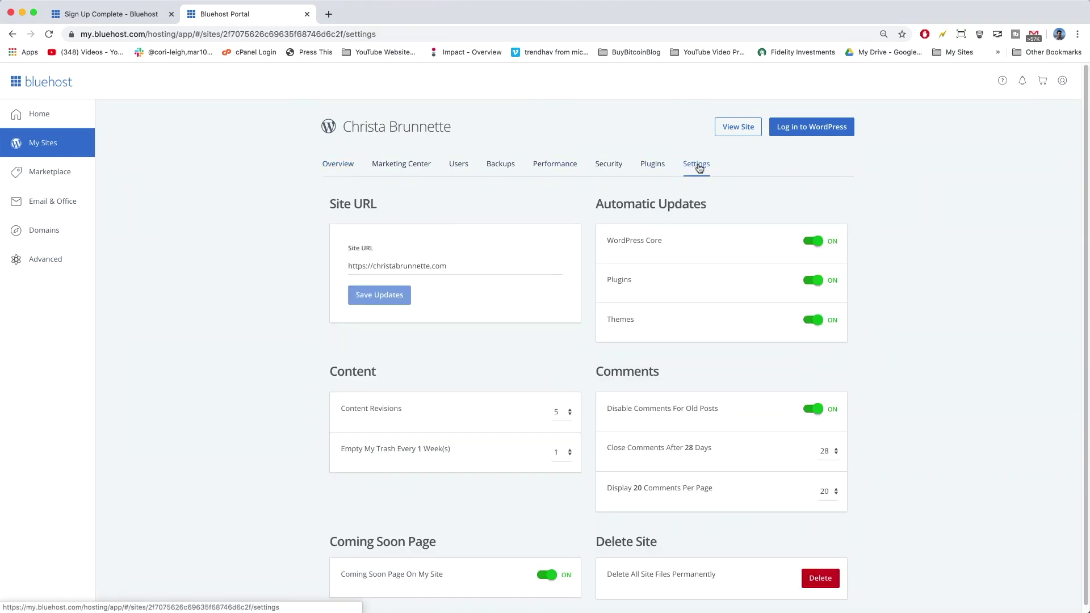
# Inspect the Site URL, deleting then restoring its text so it stays unchanged
pyautogui.click(383, 265)
pyautogui.moveTo(466, 266); pyautogui.dragTo(341, 269)
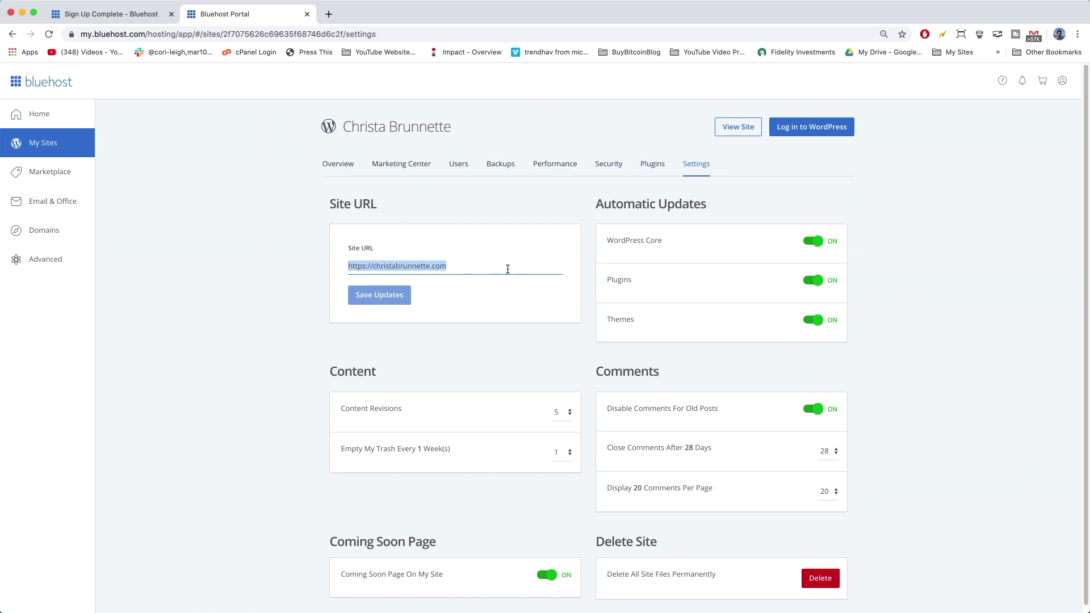
pyautogui.press('BackSpace')
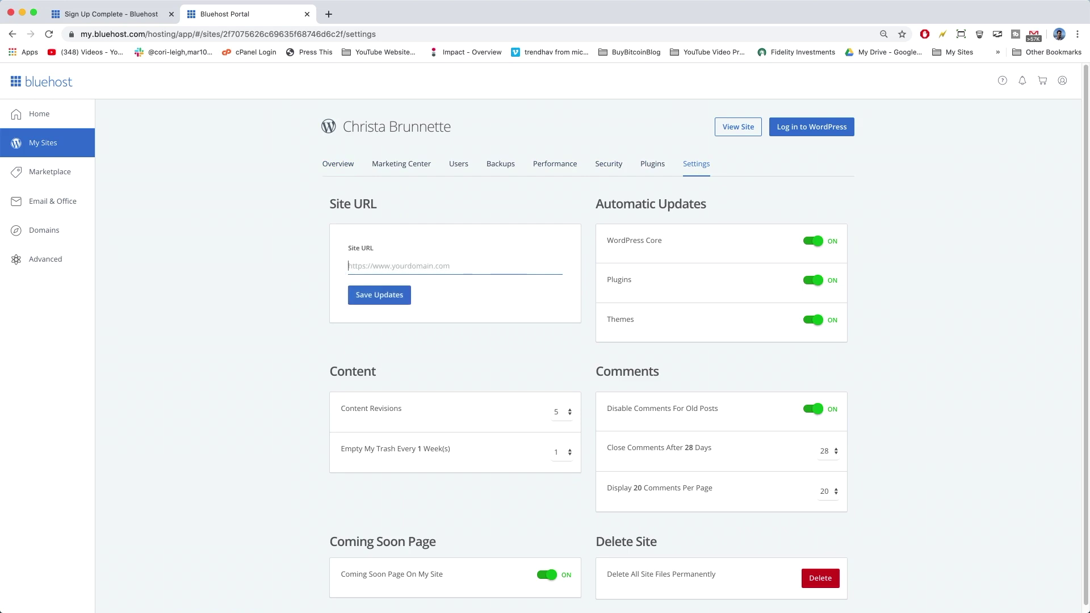
pyautogui.press('super+z')
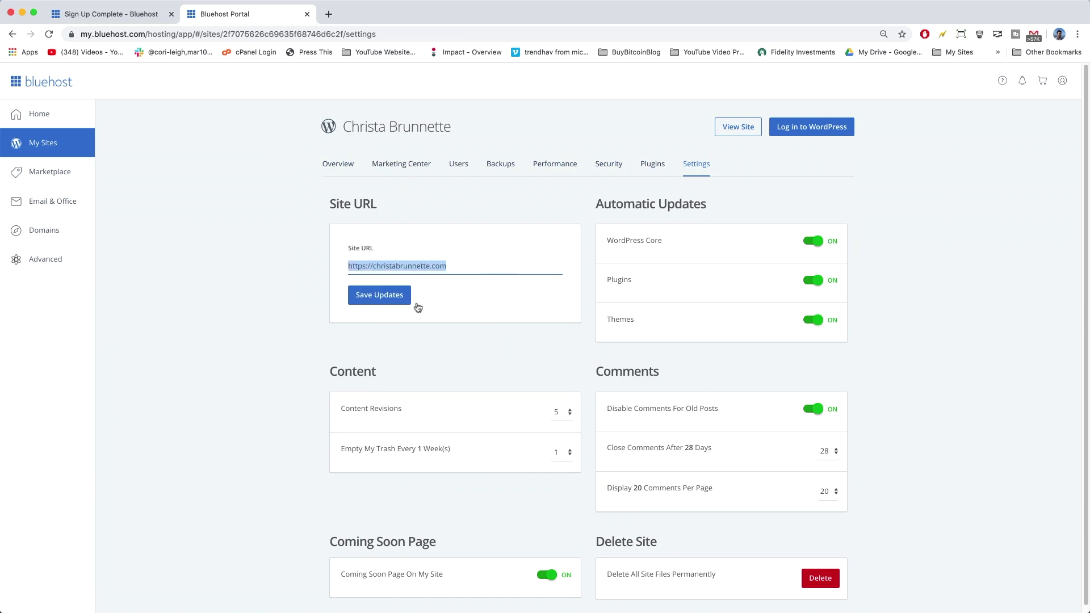
pyautogui.click(462, 268)
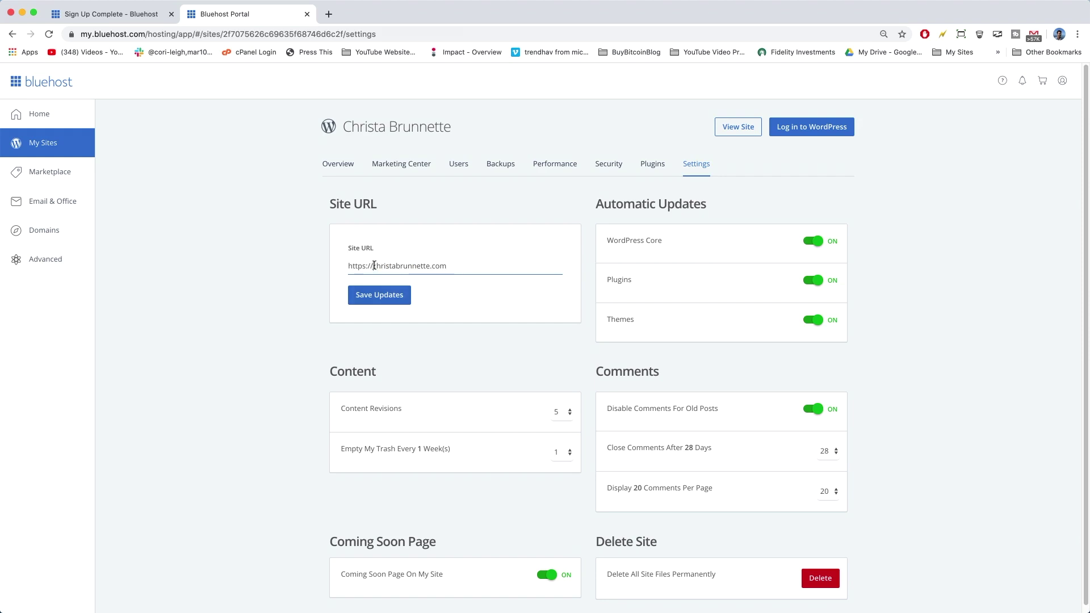
pyautogui.moveTo(374, 266); pyautogui.dragTo(324, 273)
pyautogui.click(479, 269)
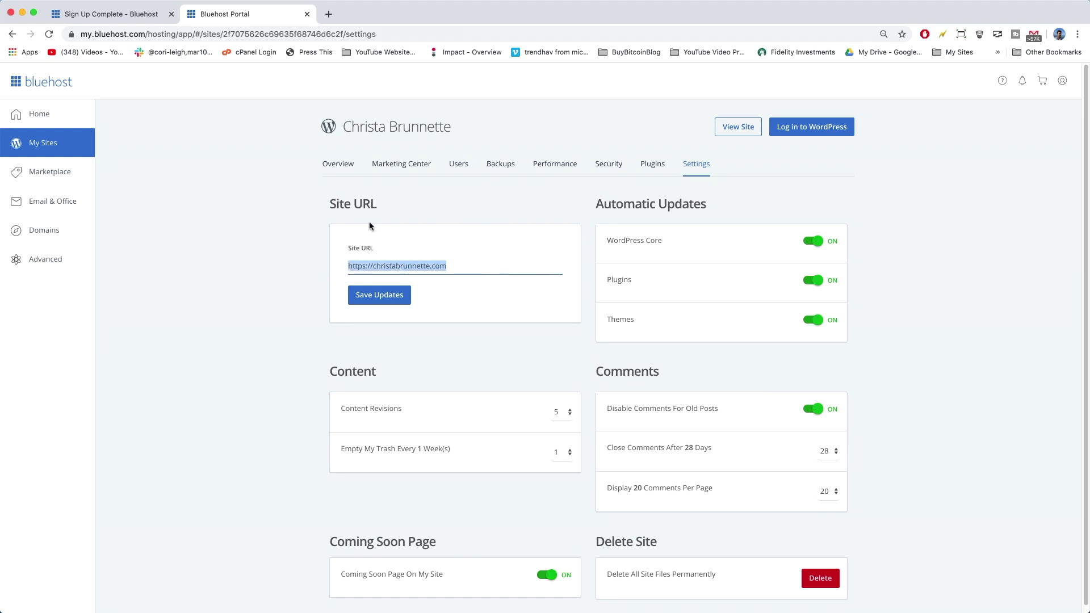
pyautogui.click(408, 266)
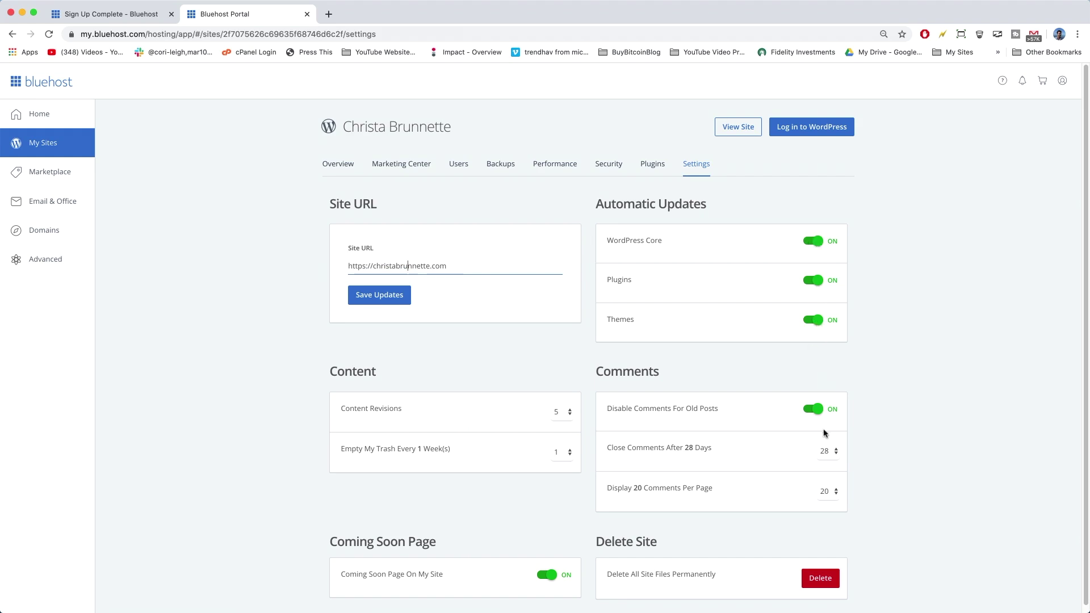
pyautogui.scroll(-1, 488, 419)
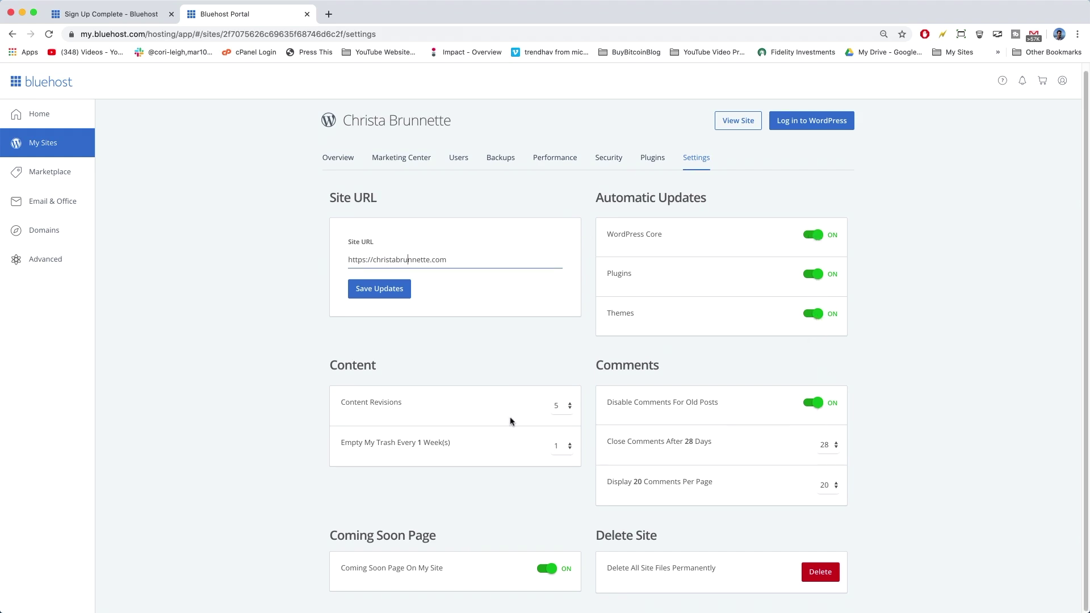
pyautogui.scroll(1, 513, 422)
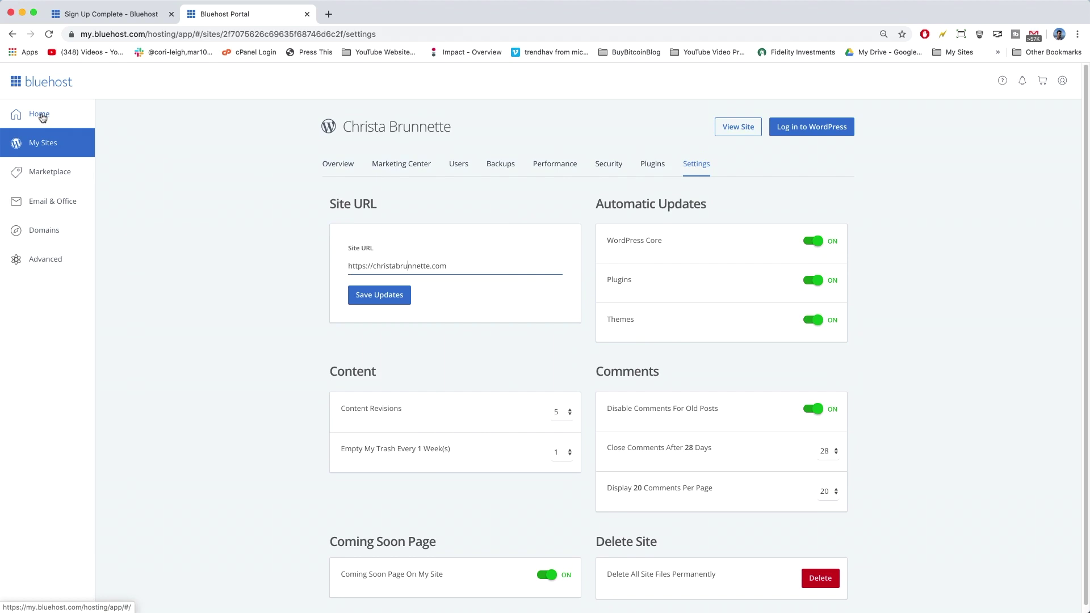
# Log in to the site's WordPress admin from Bluehost
pyautogui.click(833, 129)
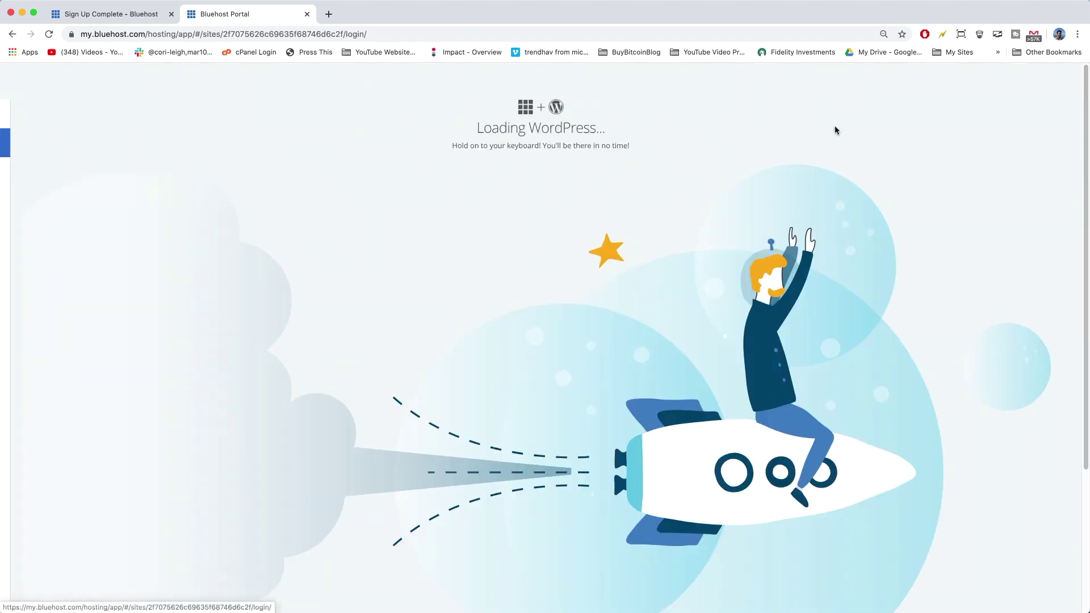